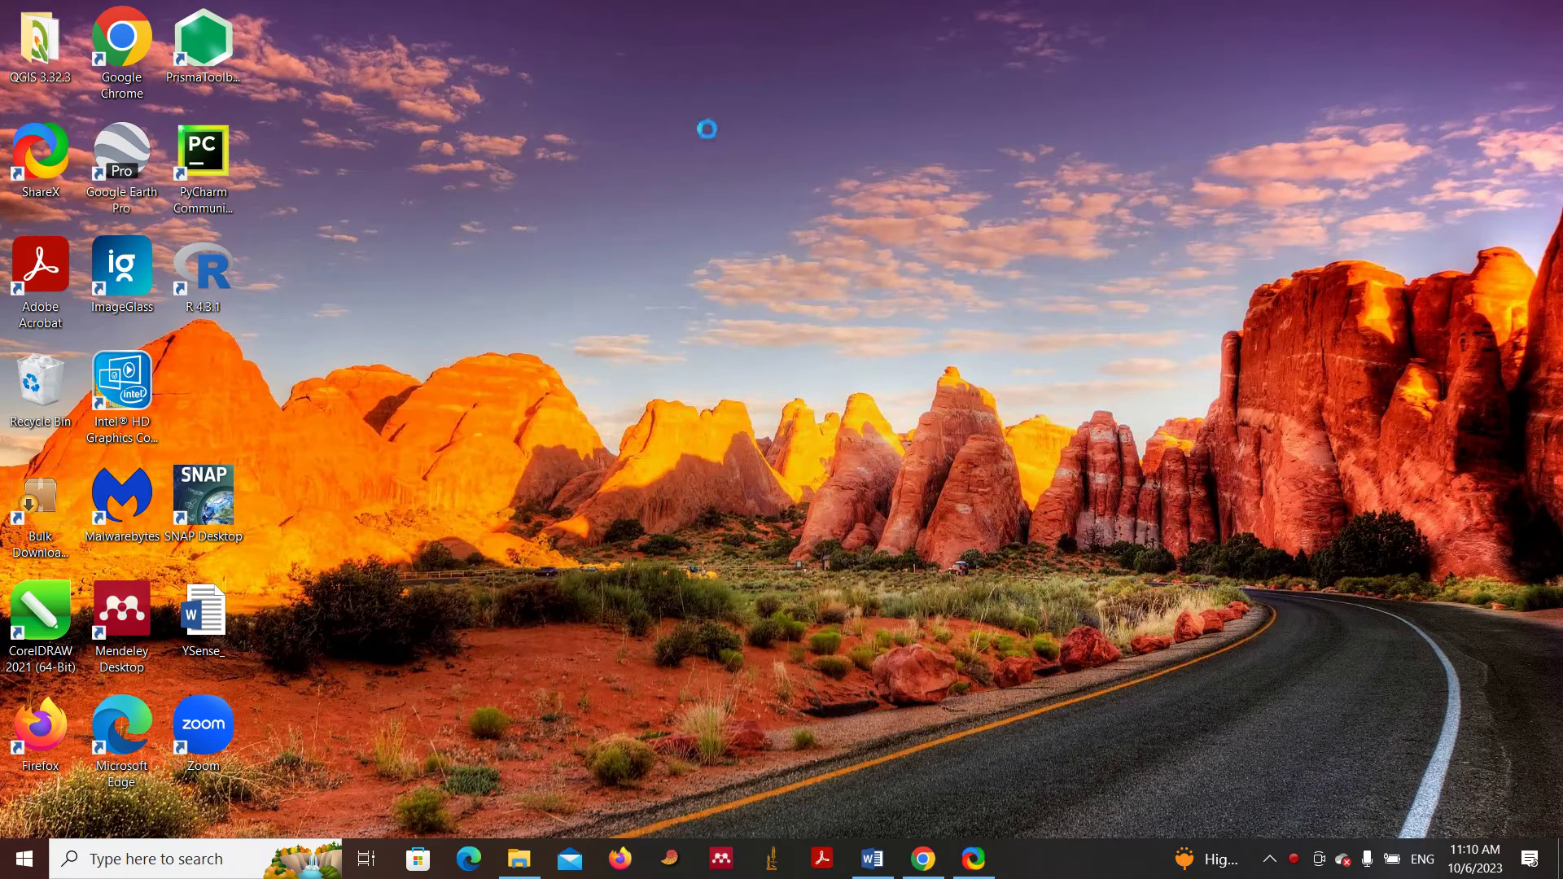
right_click(620, 36)
click(716, 155)
click(923, 856)
click(468, 81)
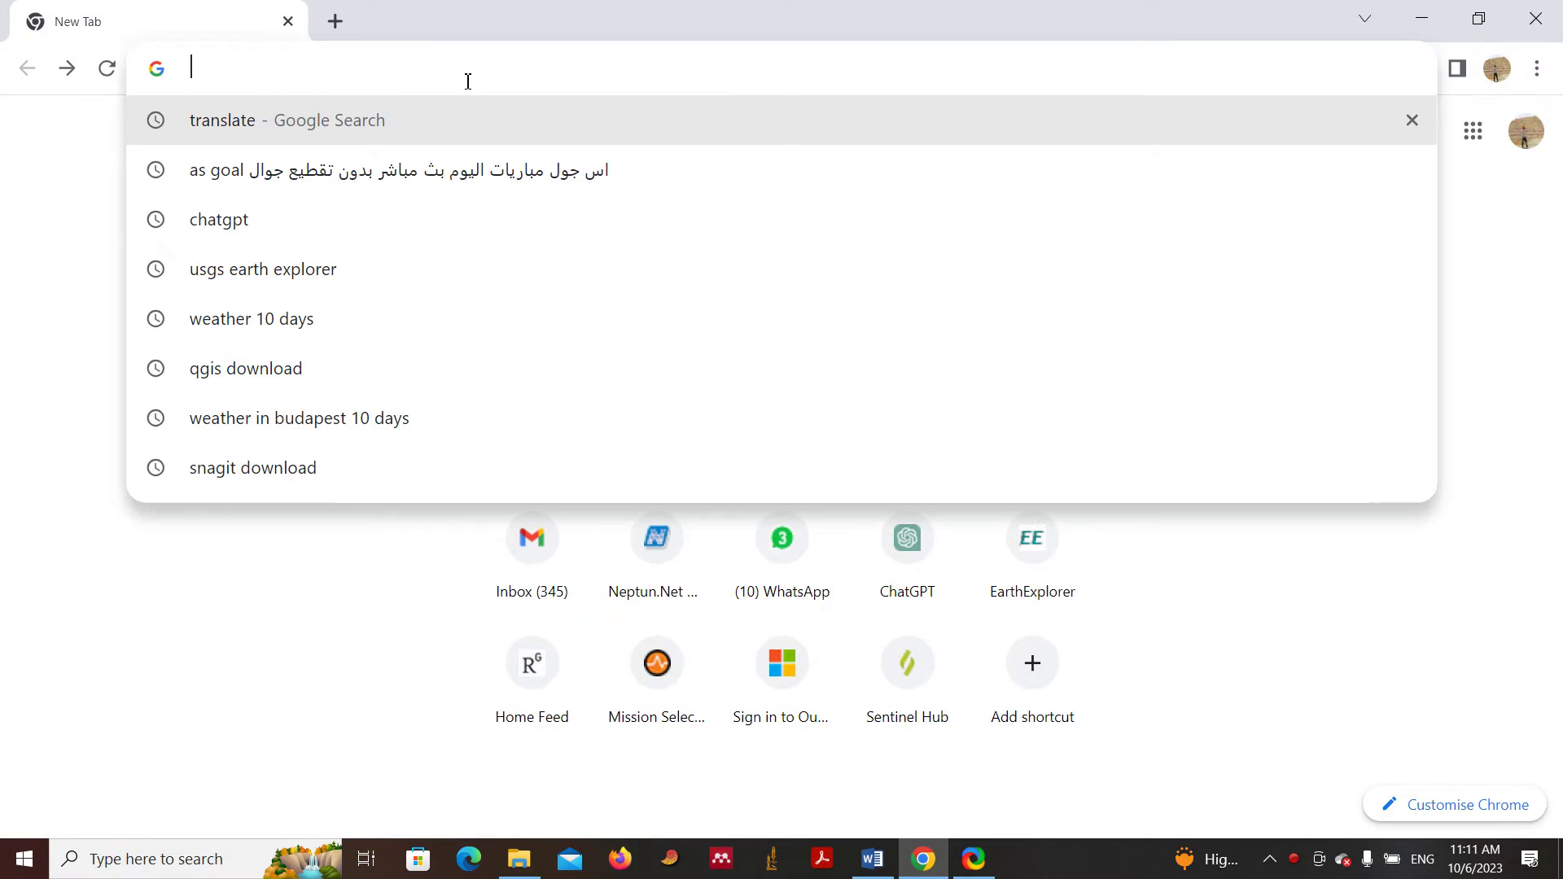
right_click(383, 70)
click(458, 208)
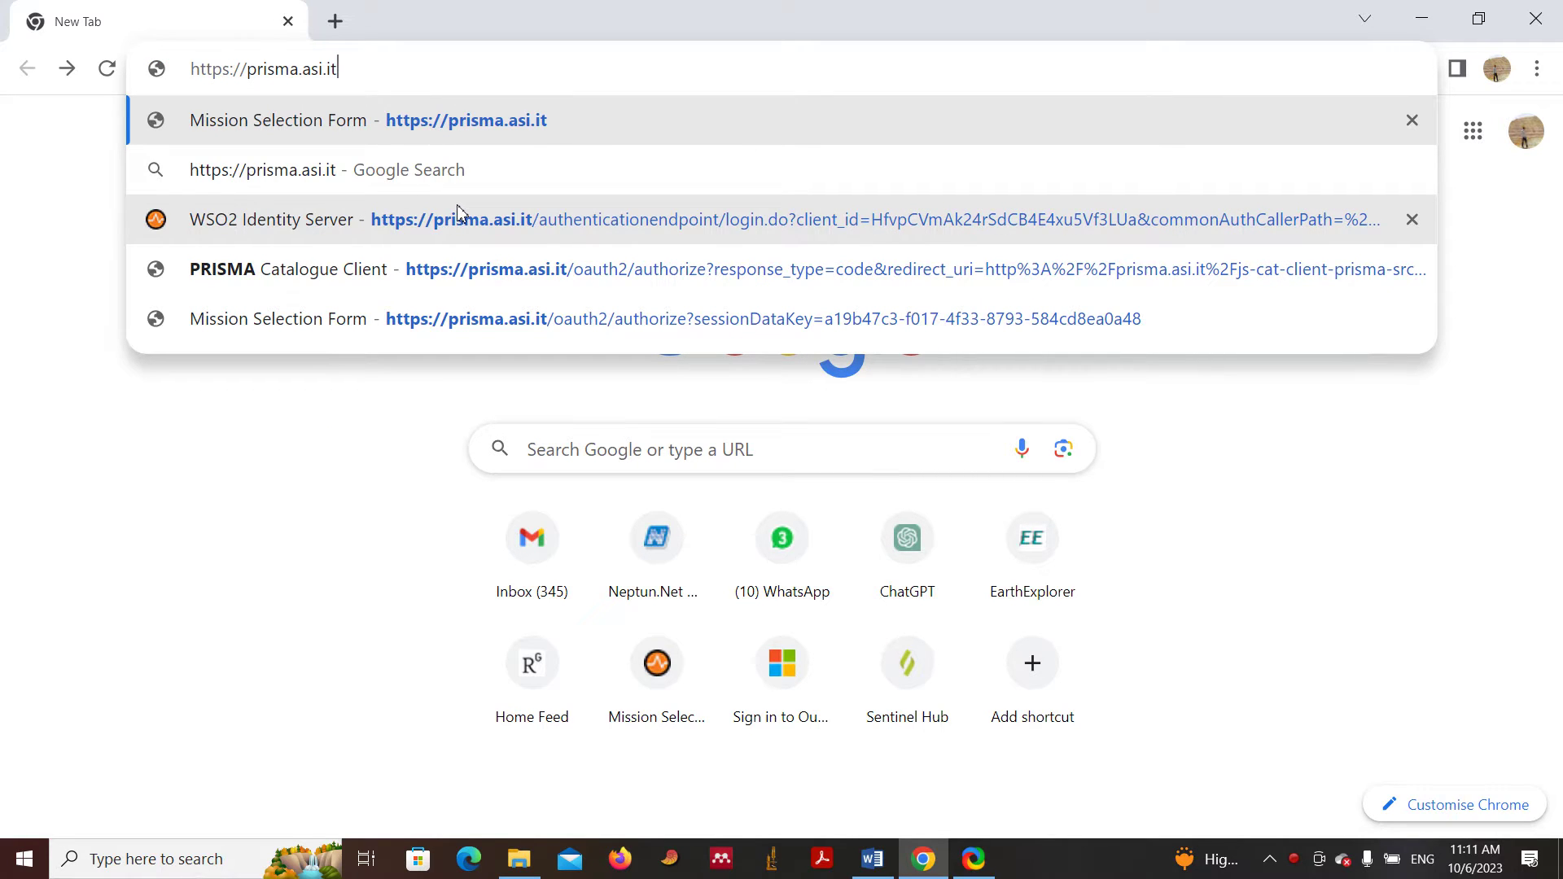
key(Return)
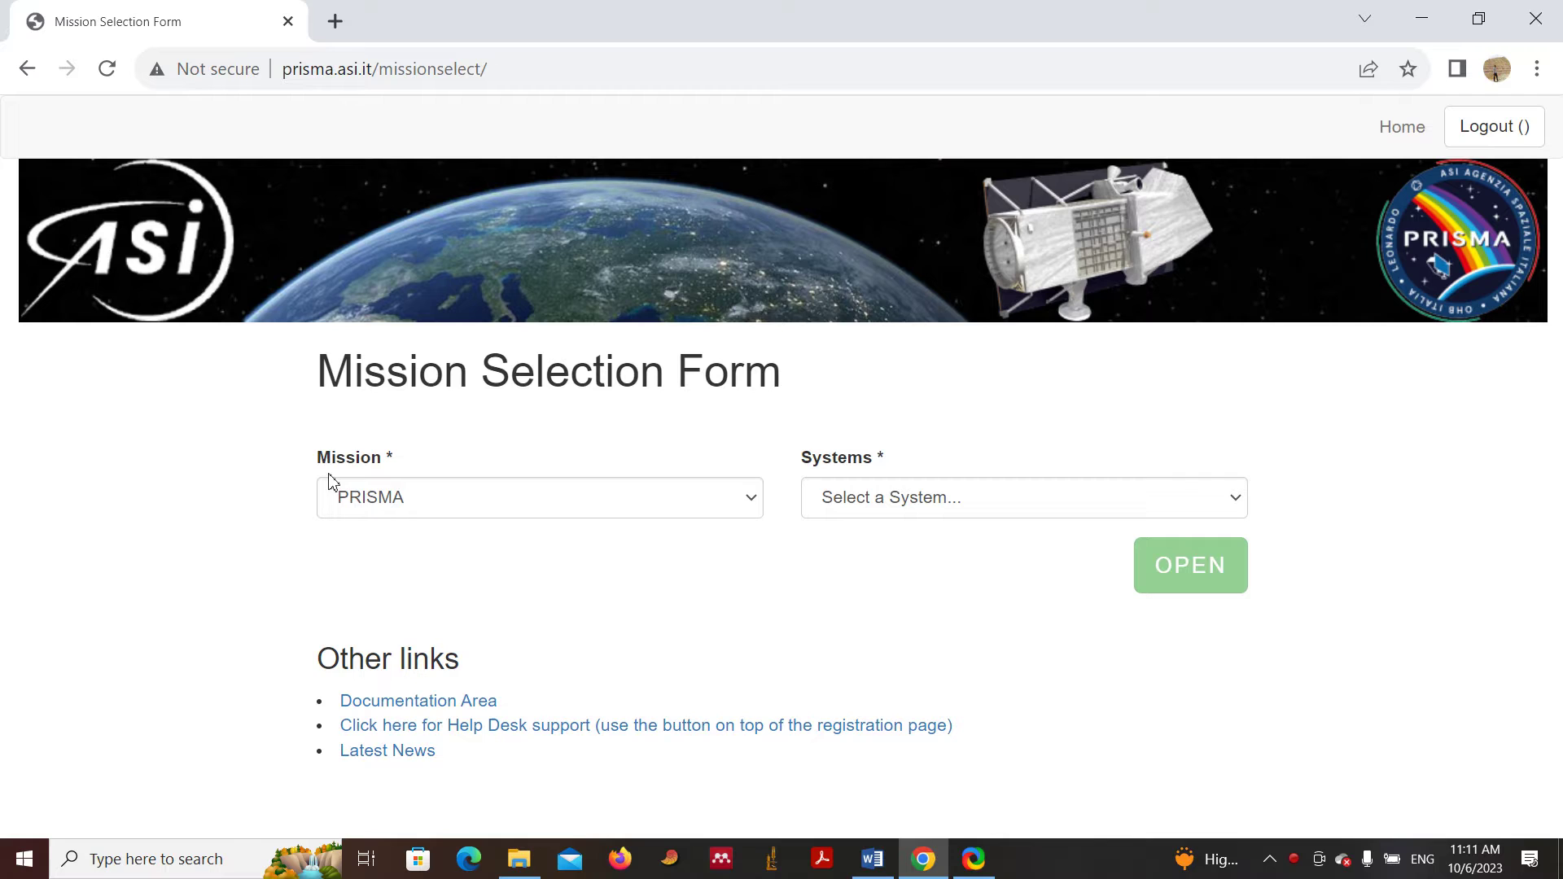
Choose Catalog from the Systems list to open the PRISMA Catalogue Client.
click(1240, 507)
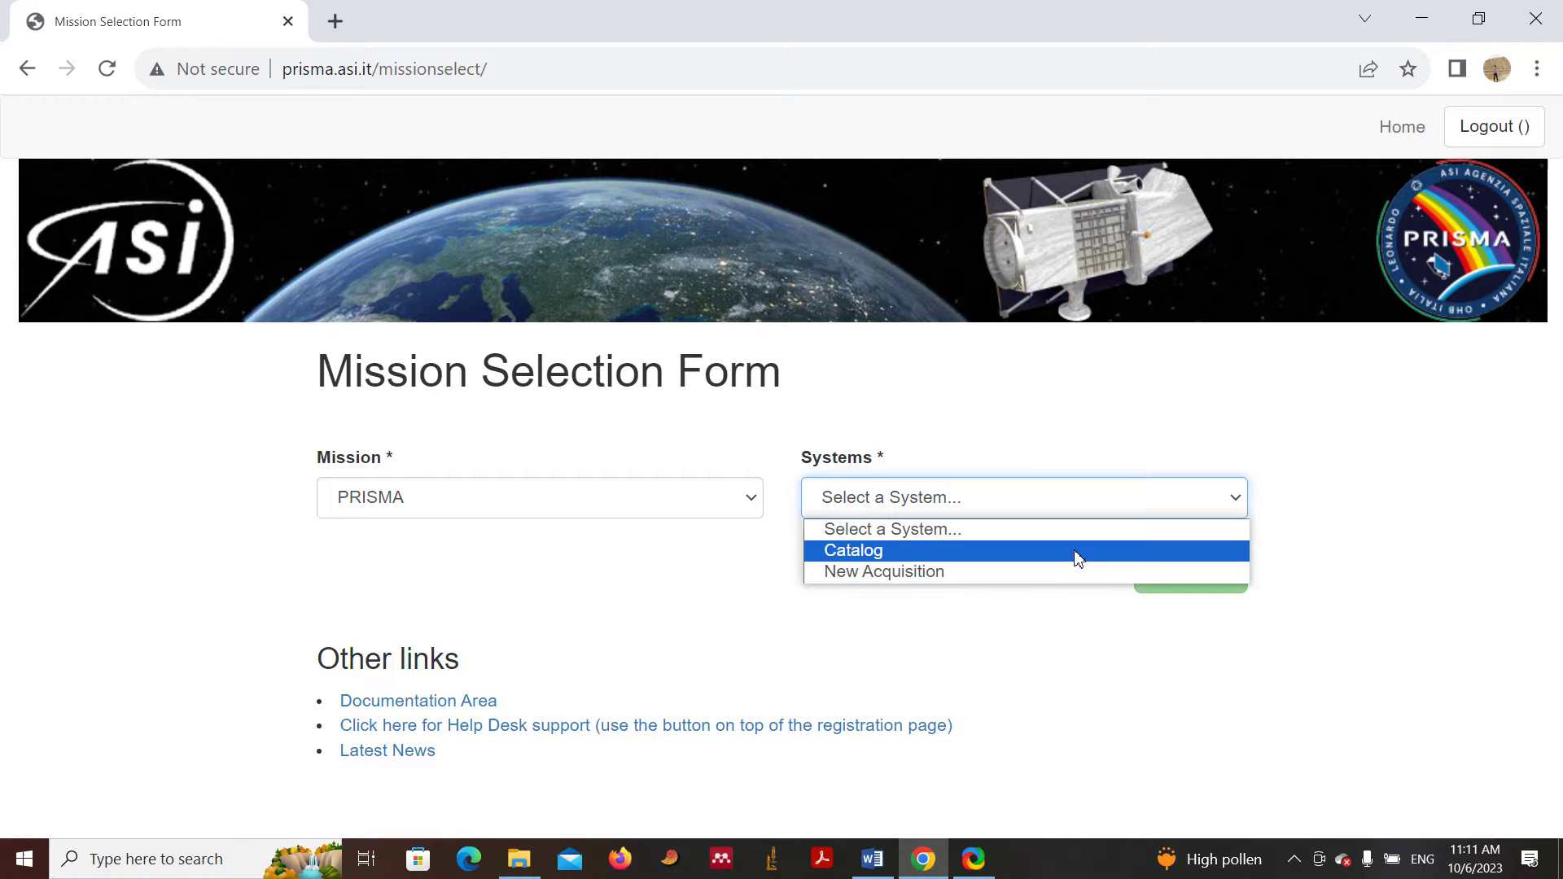
click(857, 552)
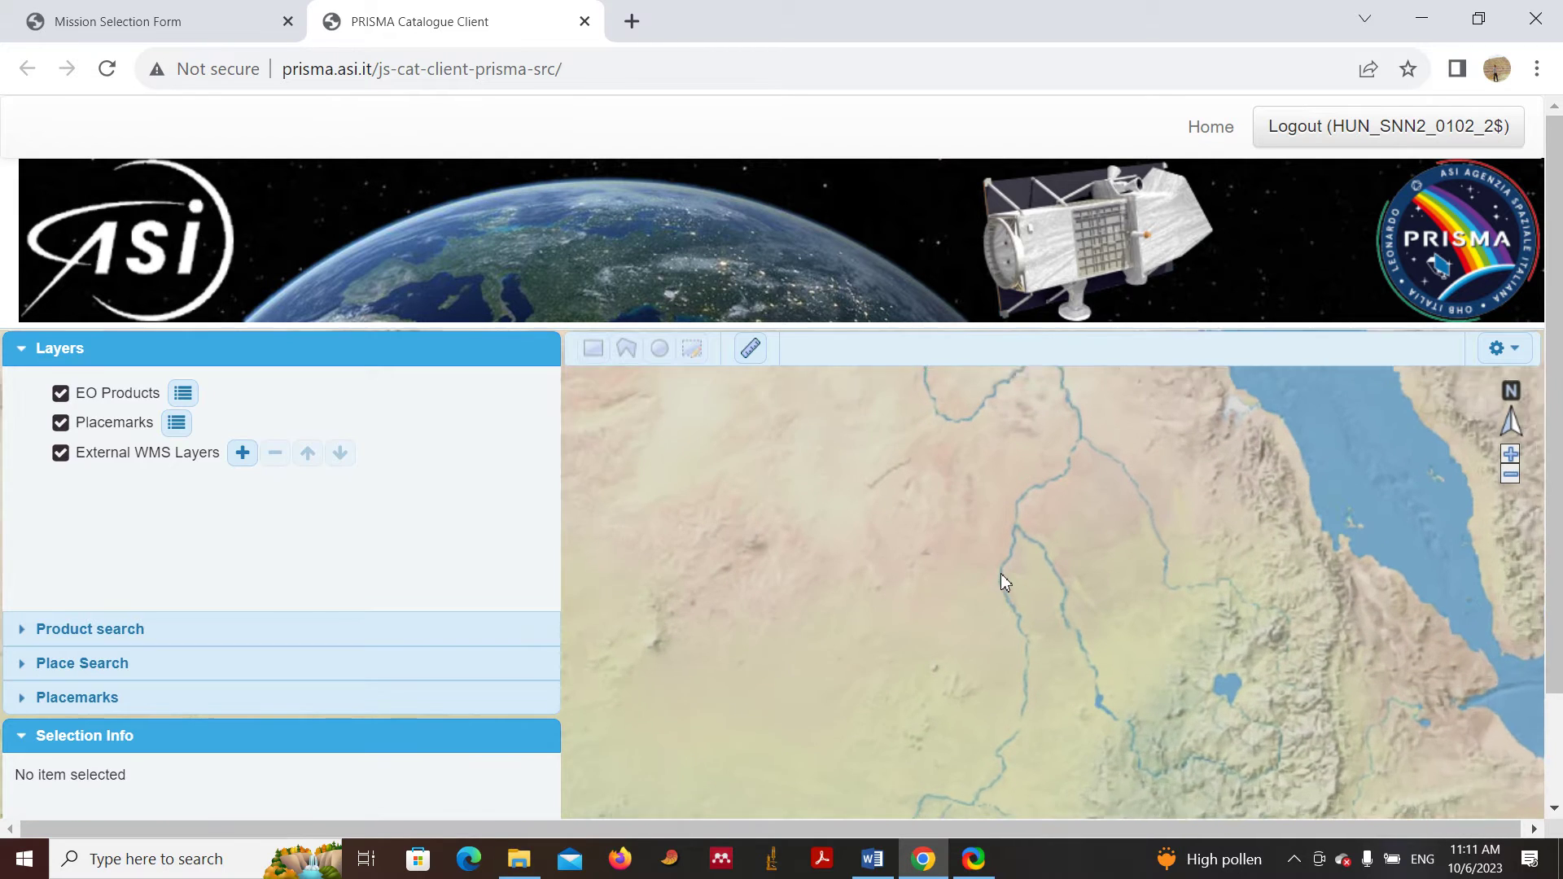
Pan across Africa and zoom the map in to the Nile confluence at Khartoum.
drag(1013, 534, 1032, 594)
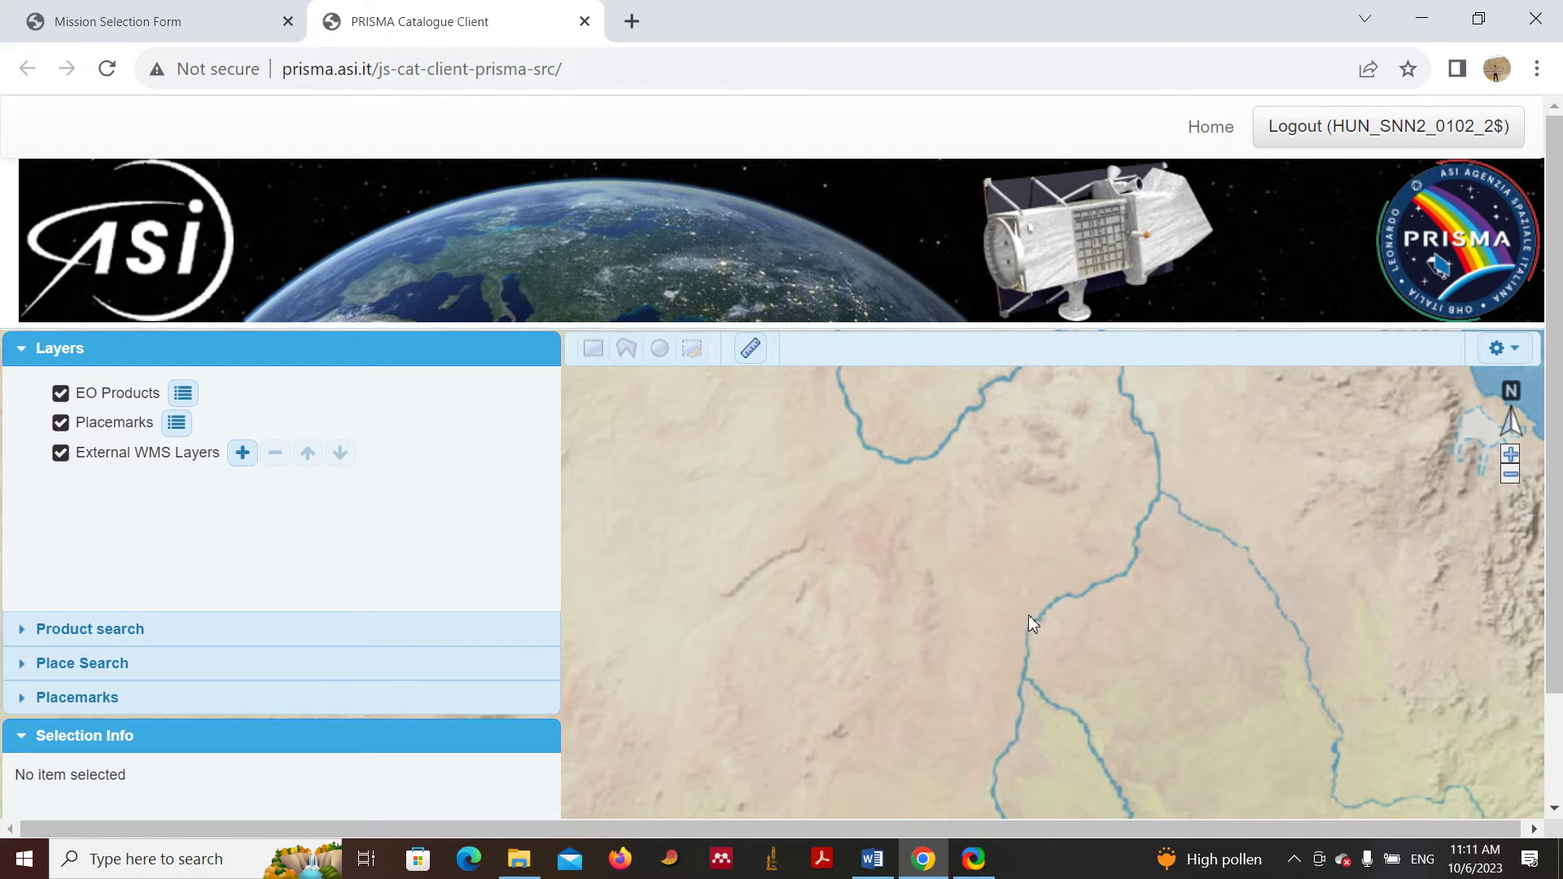
scroll(1029, 614, down, 3)
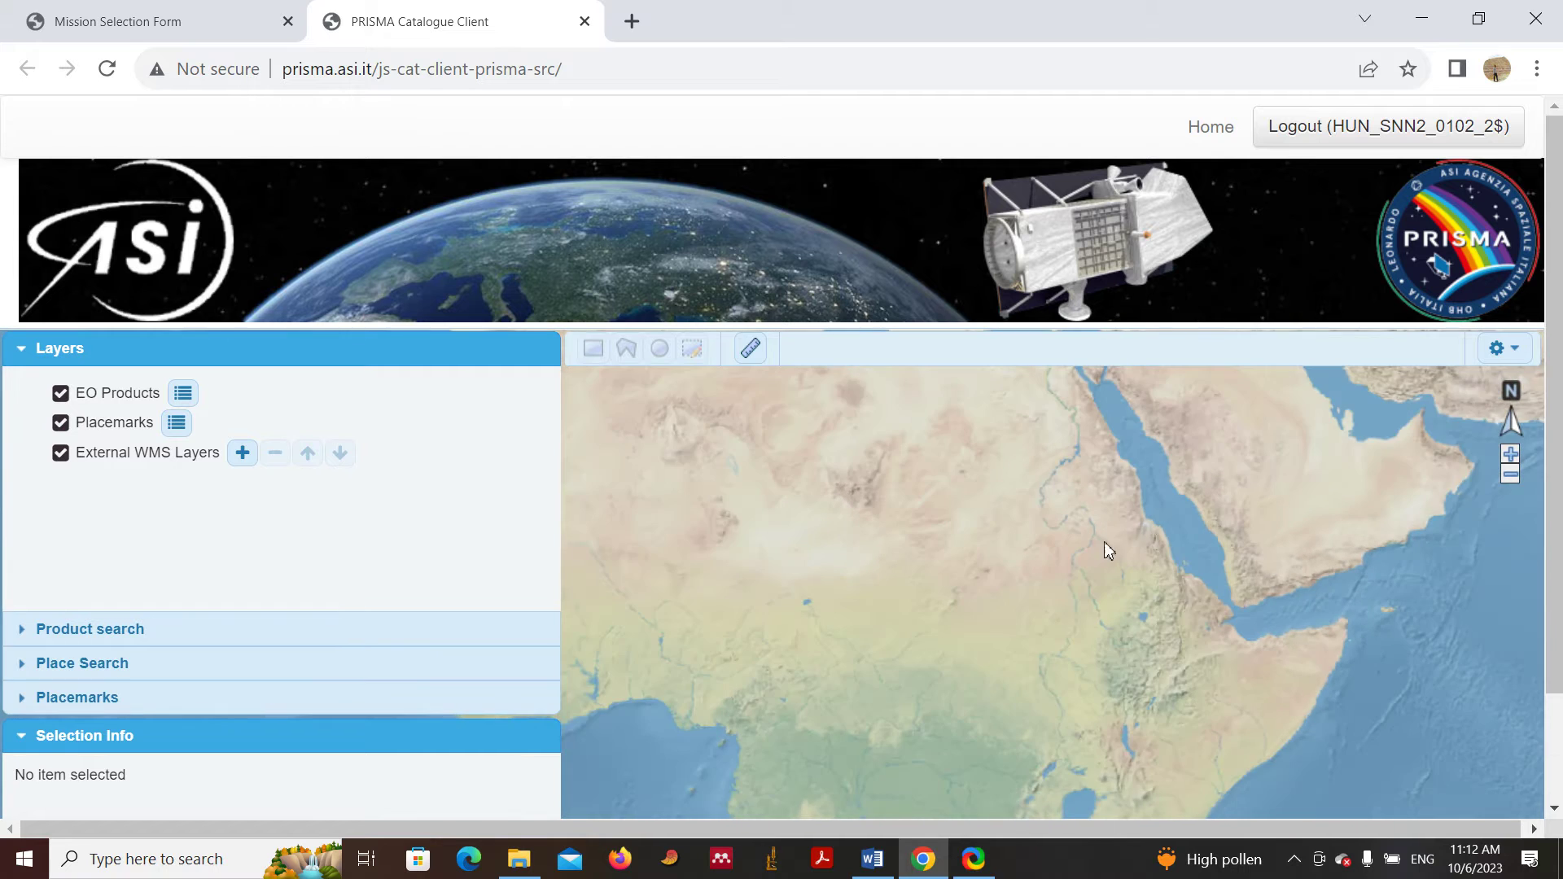
drag(1104, 541, 1081, 690)
scroll(1241, 526, down, 5)
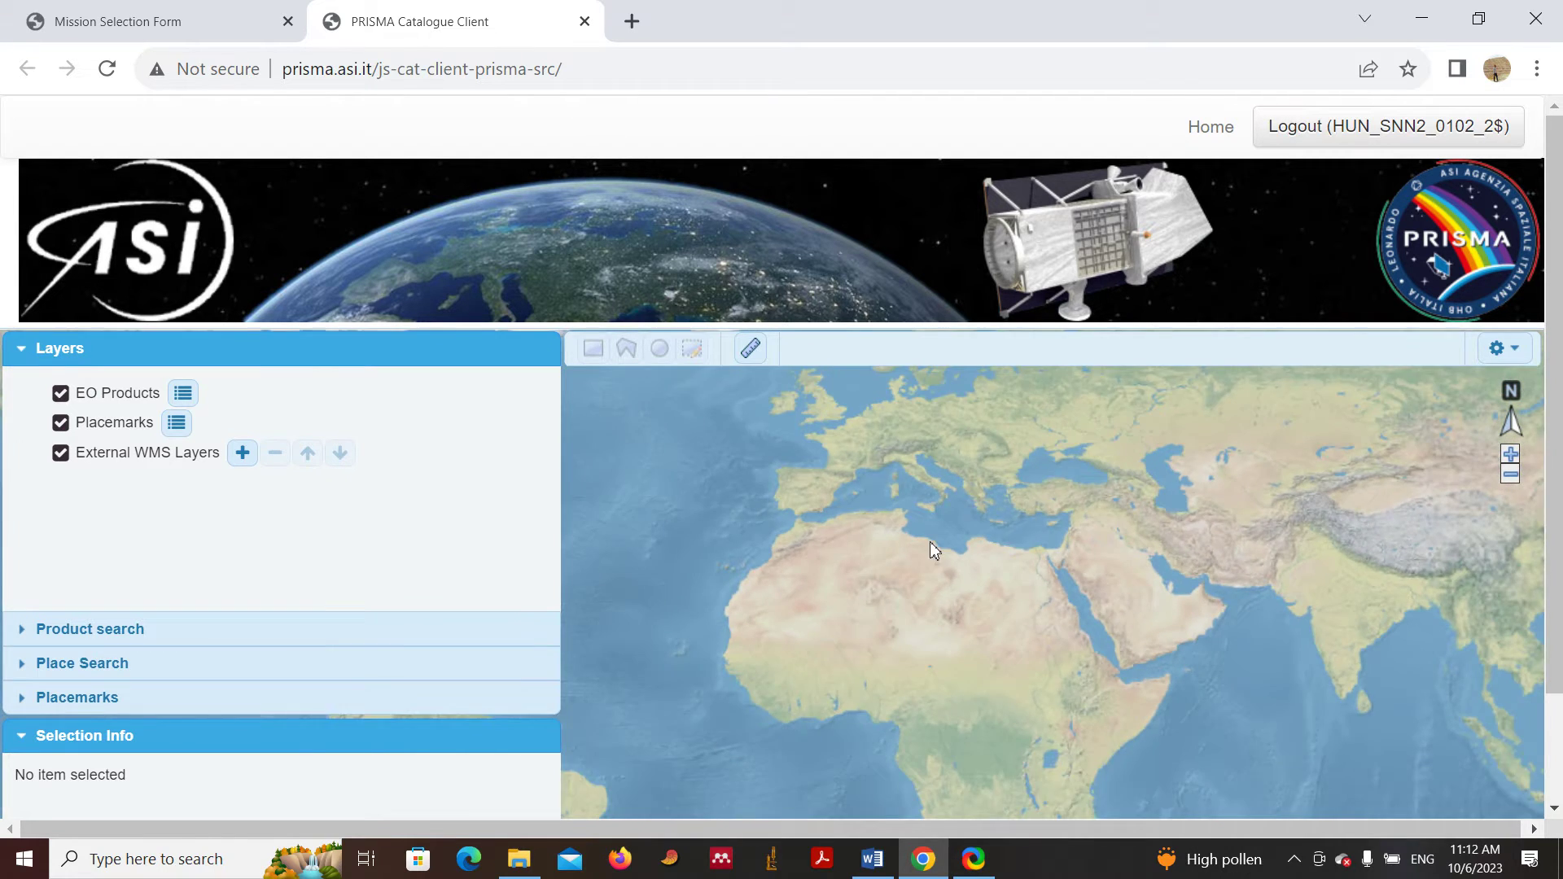
drag(994, 637, 1057, 495)
scroll(881, 511, down, 2)
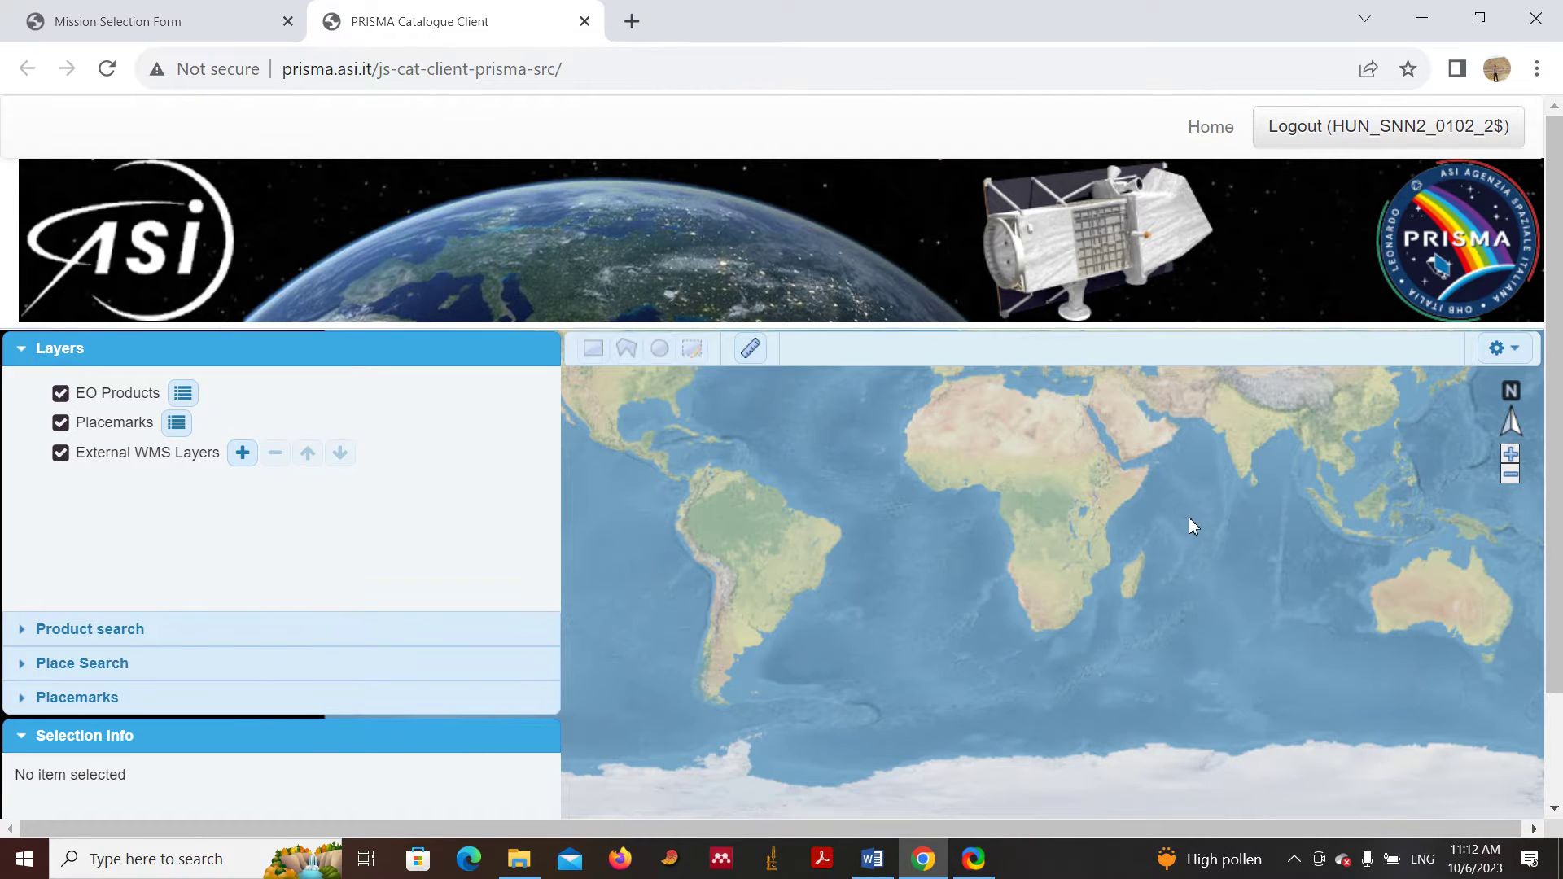
scroll(995, 464, up, 6)
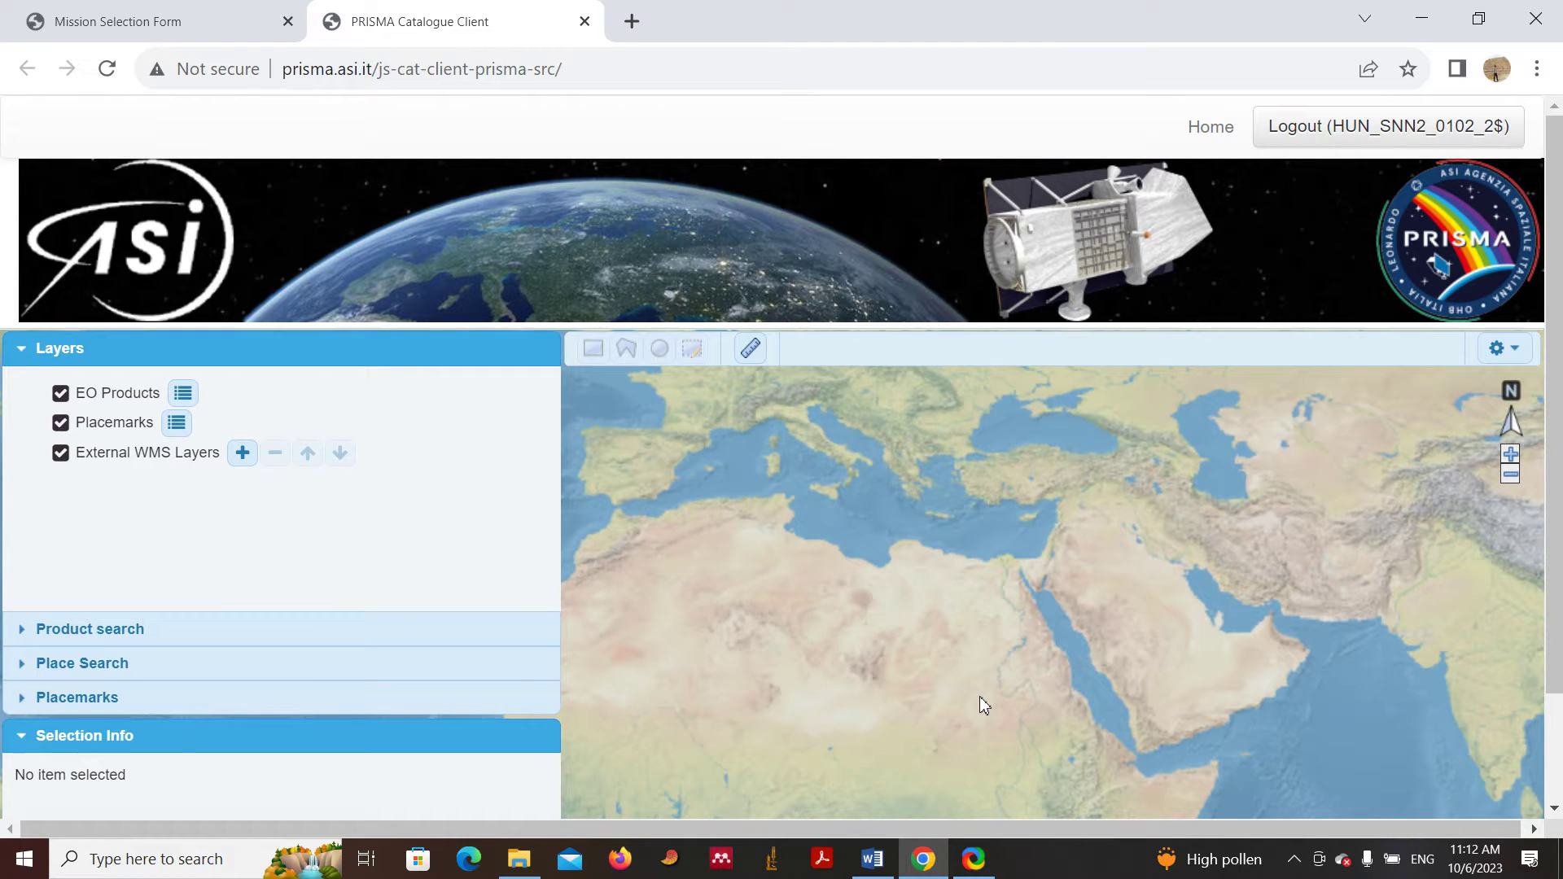
scroll(980, 697, up, 5)
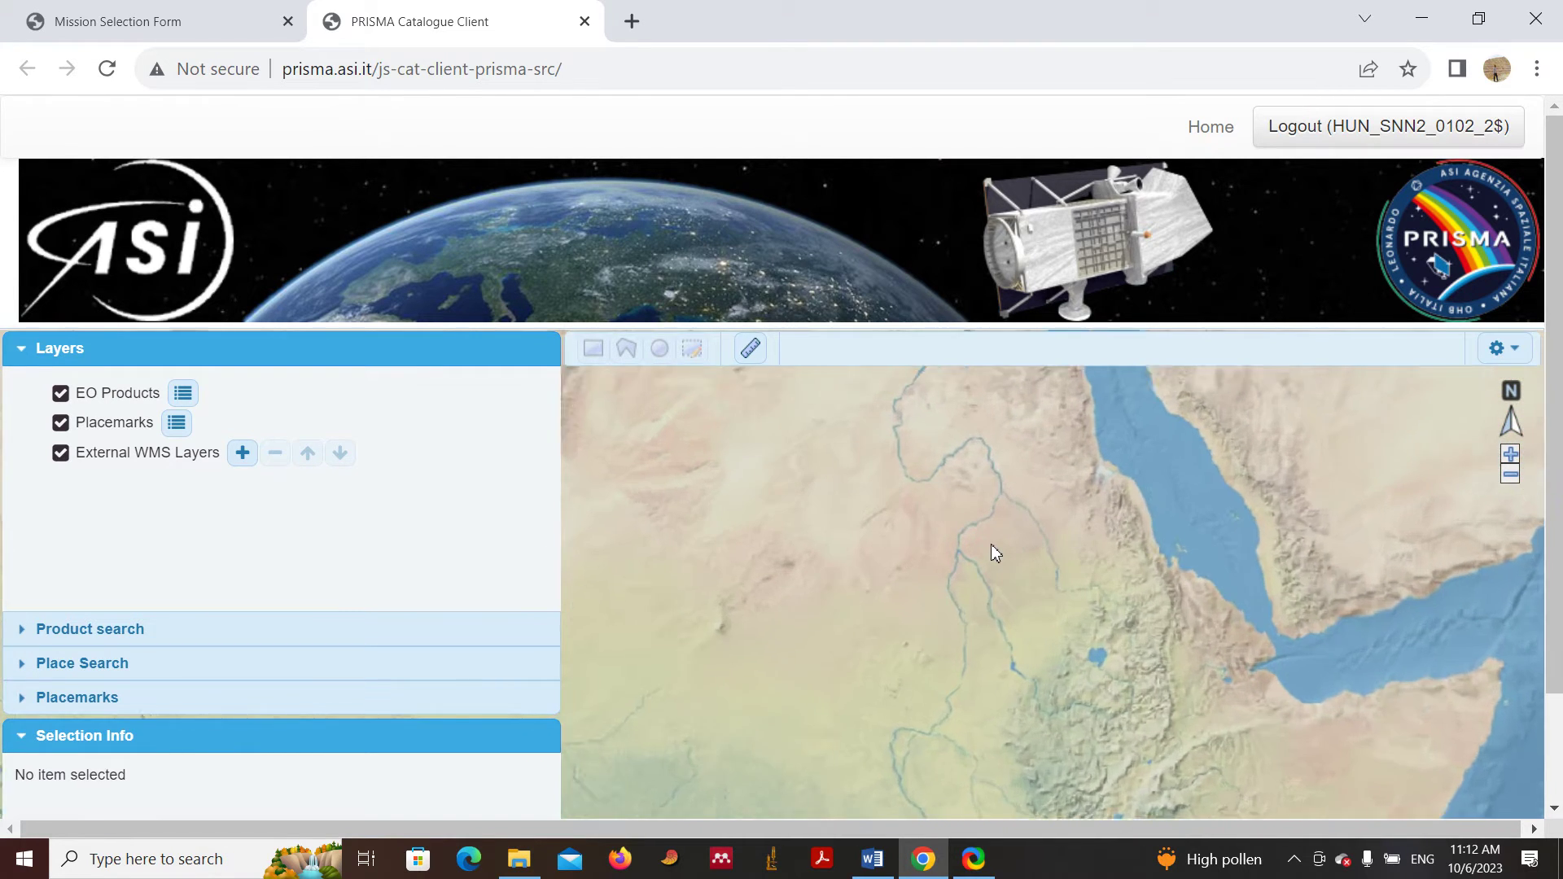
scroll(988, 547, up, 4)
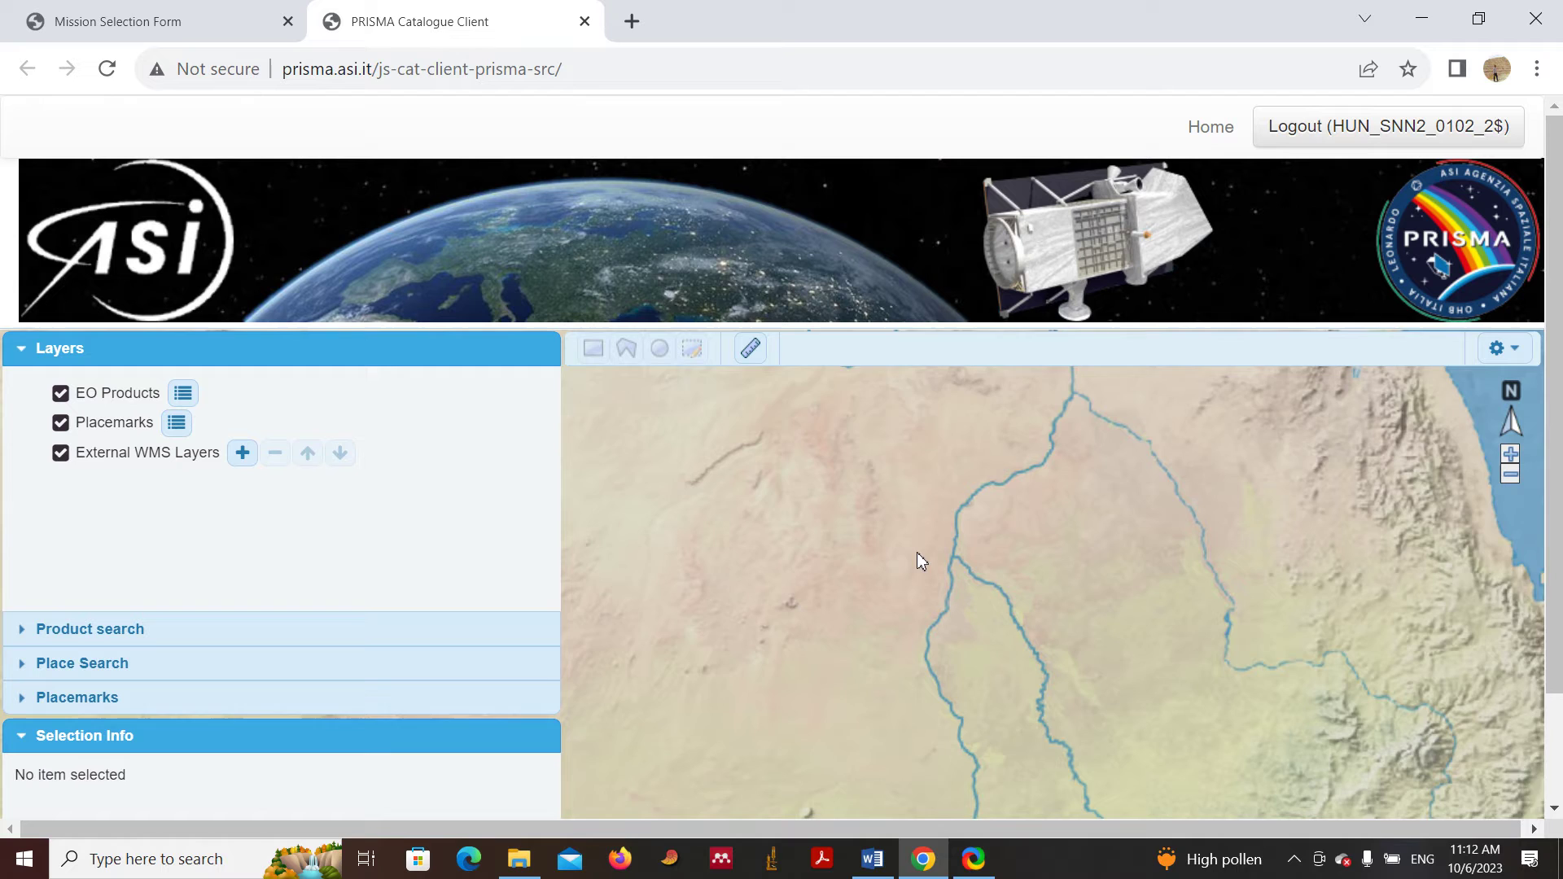
scroll(918, 560, up, 4)
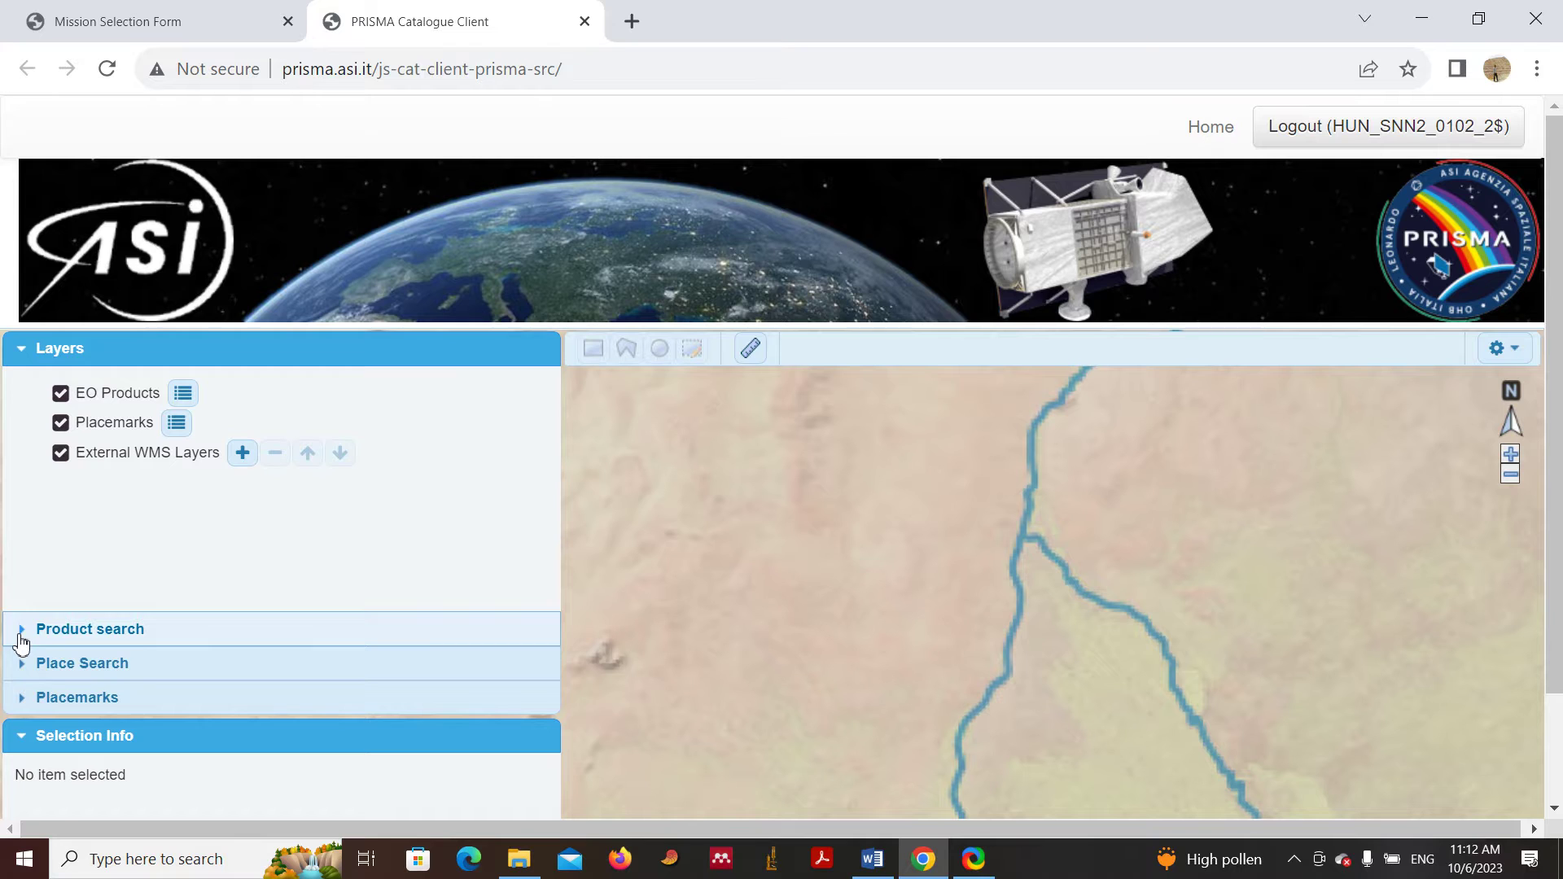
Expand Product search, tick Area of interest, and cancel the Set Area coordinate form.
click(21, 641)
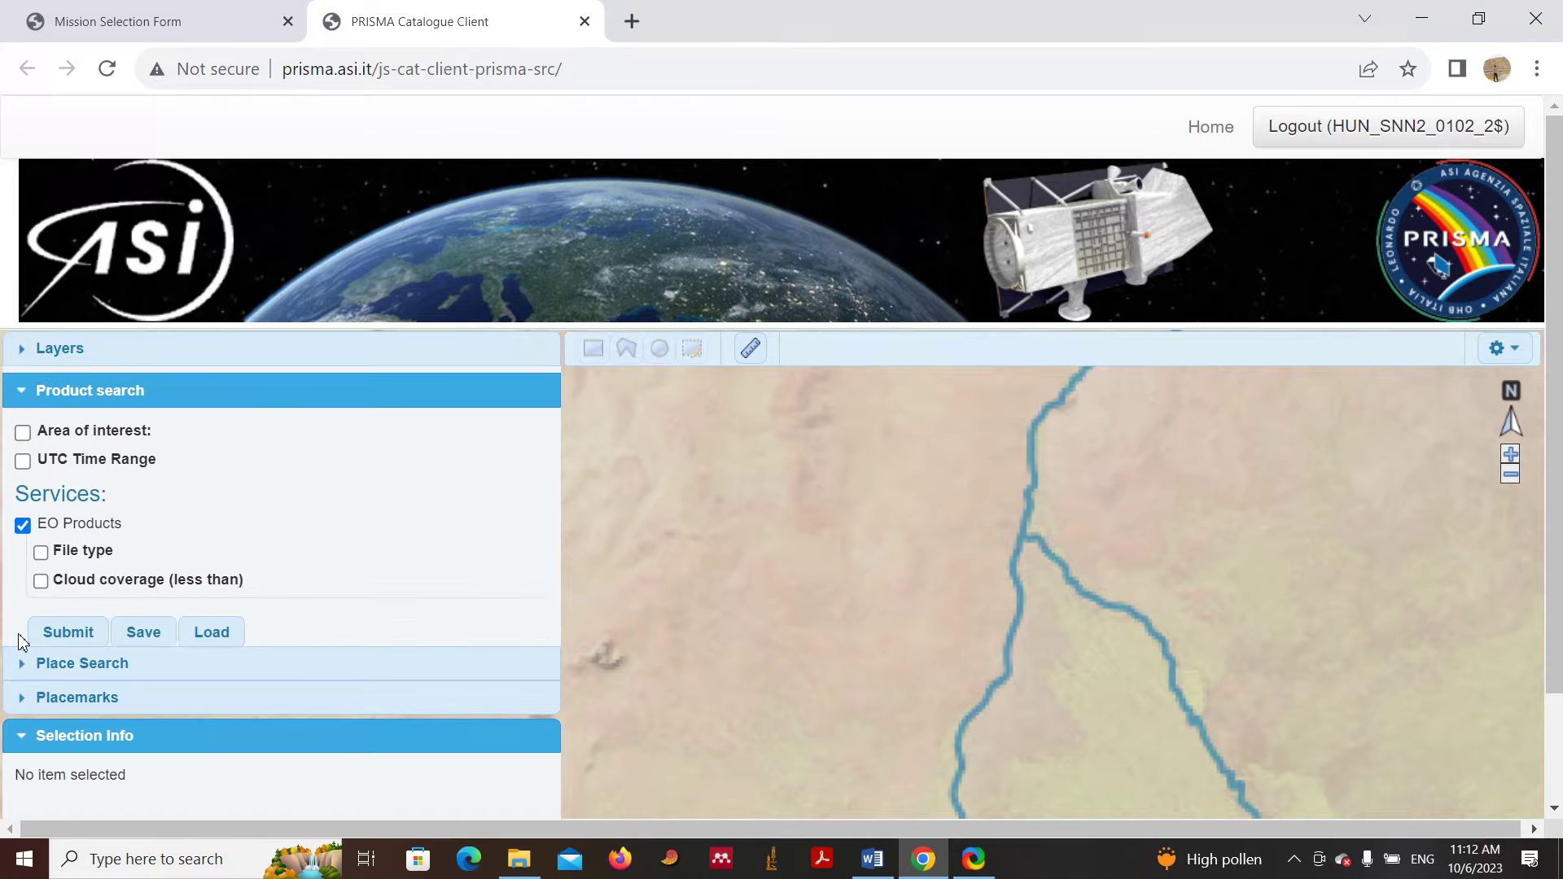
click(24, 425)
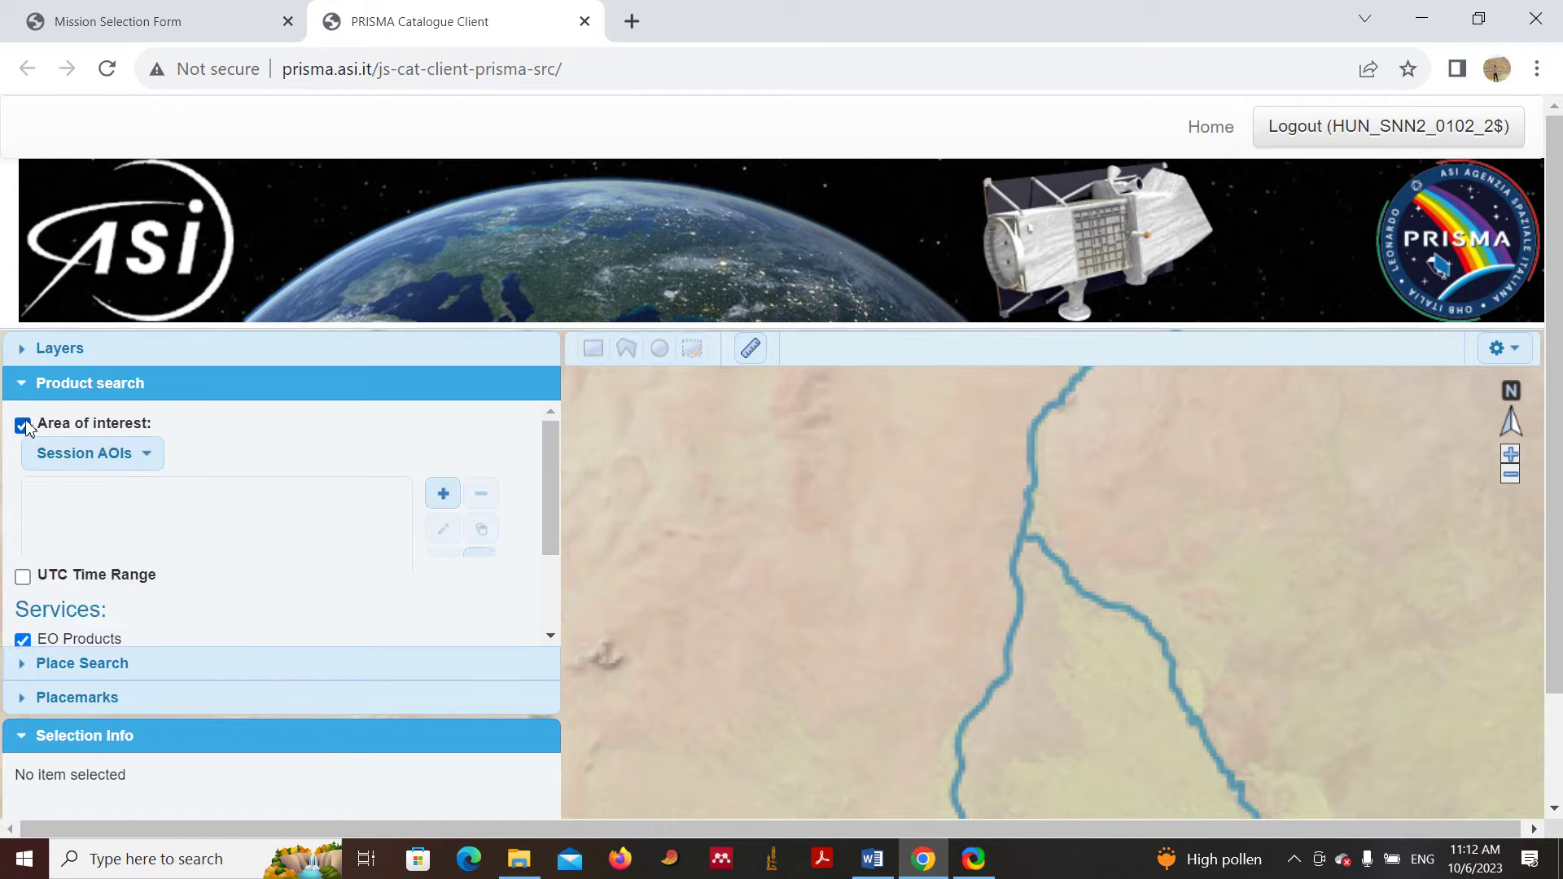
click(444, 498)
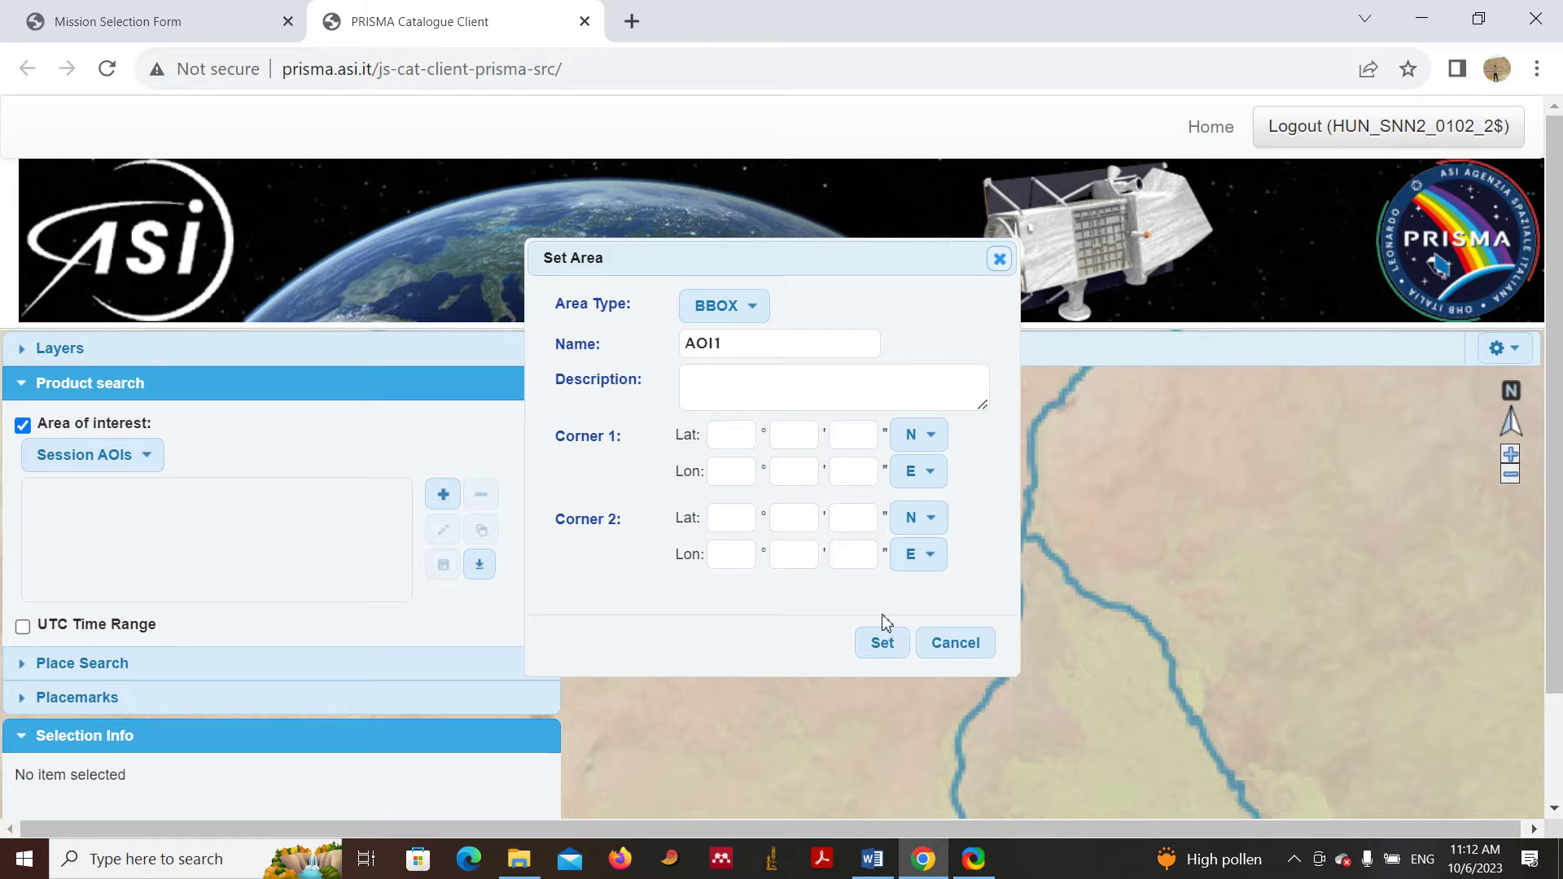
click(951, 648)
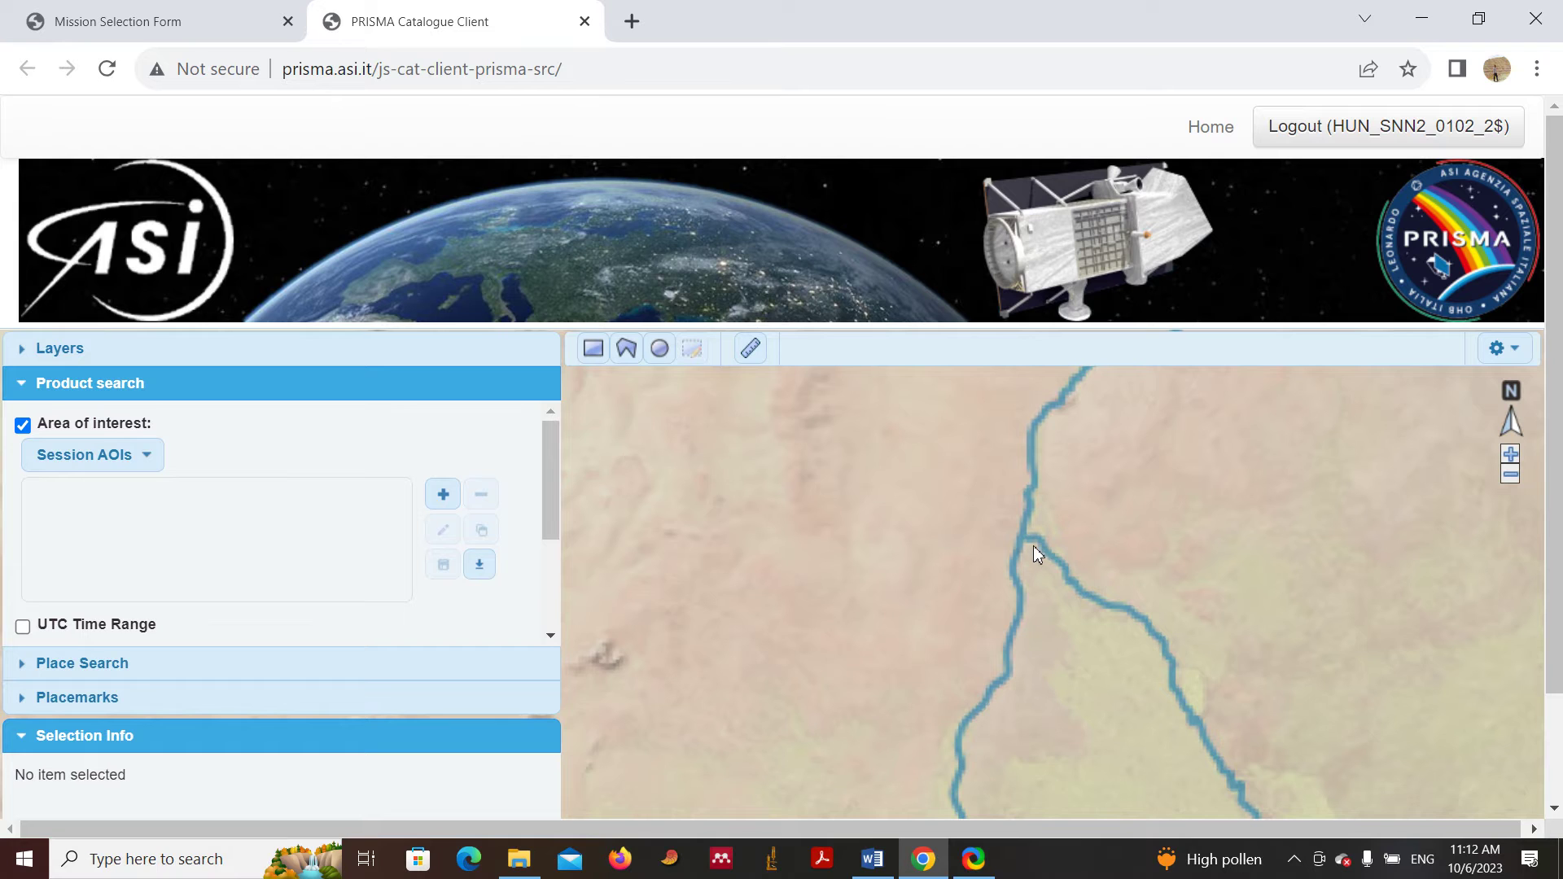
Draw a rectangular area over the Nile confluence and submit the search without a UTC time range.
click(593, 350)
drag(989, 503, 1082, 575)
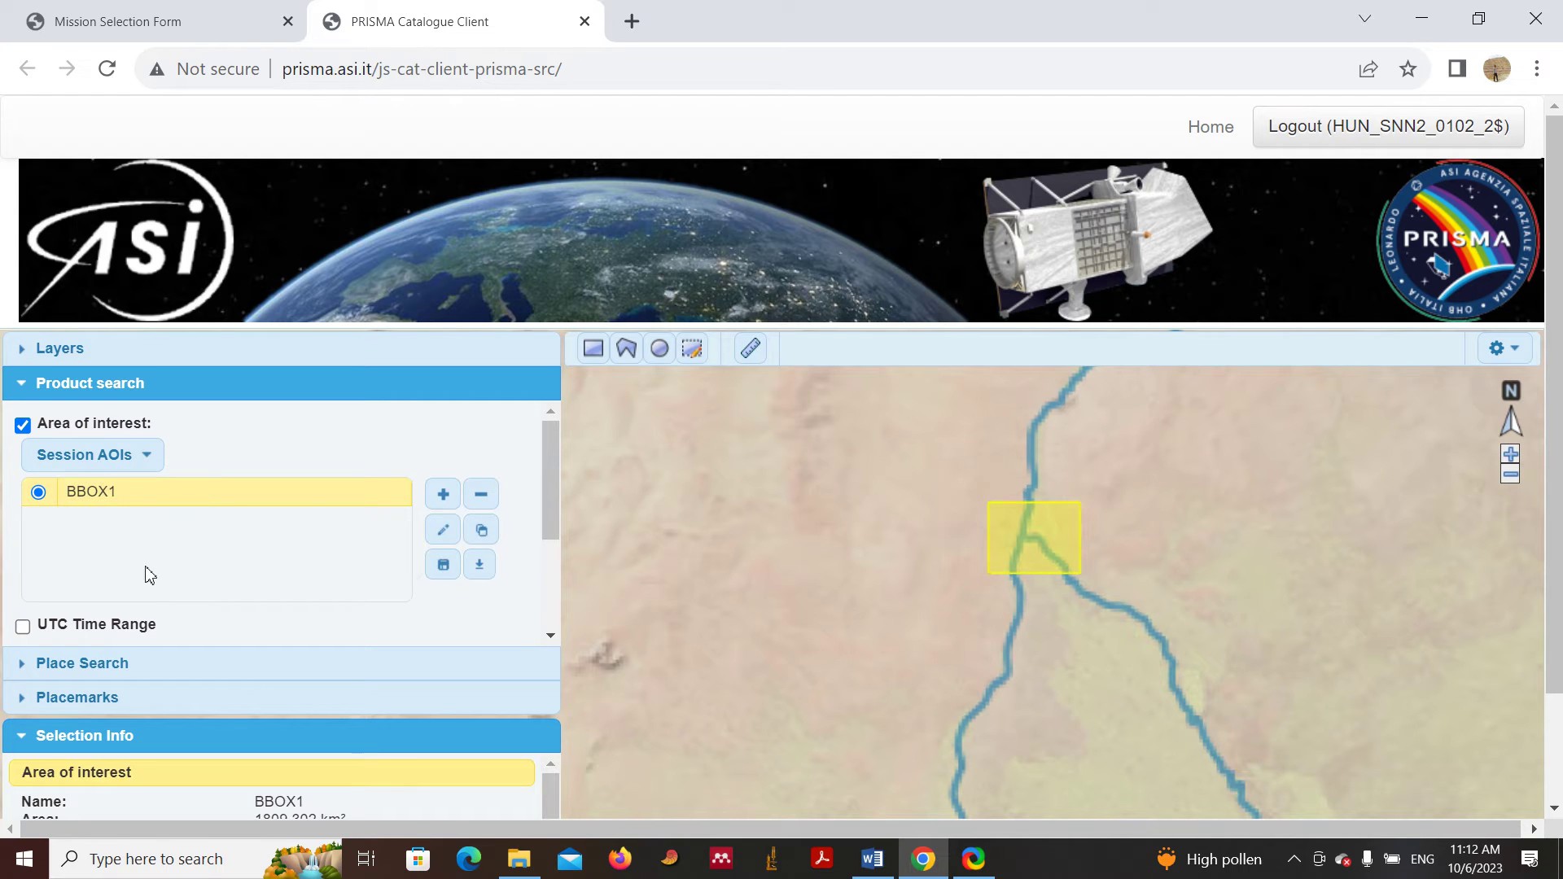
scroll(223, 607, down, 2)
click(33, 503)
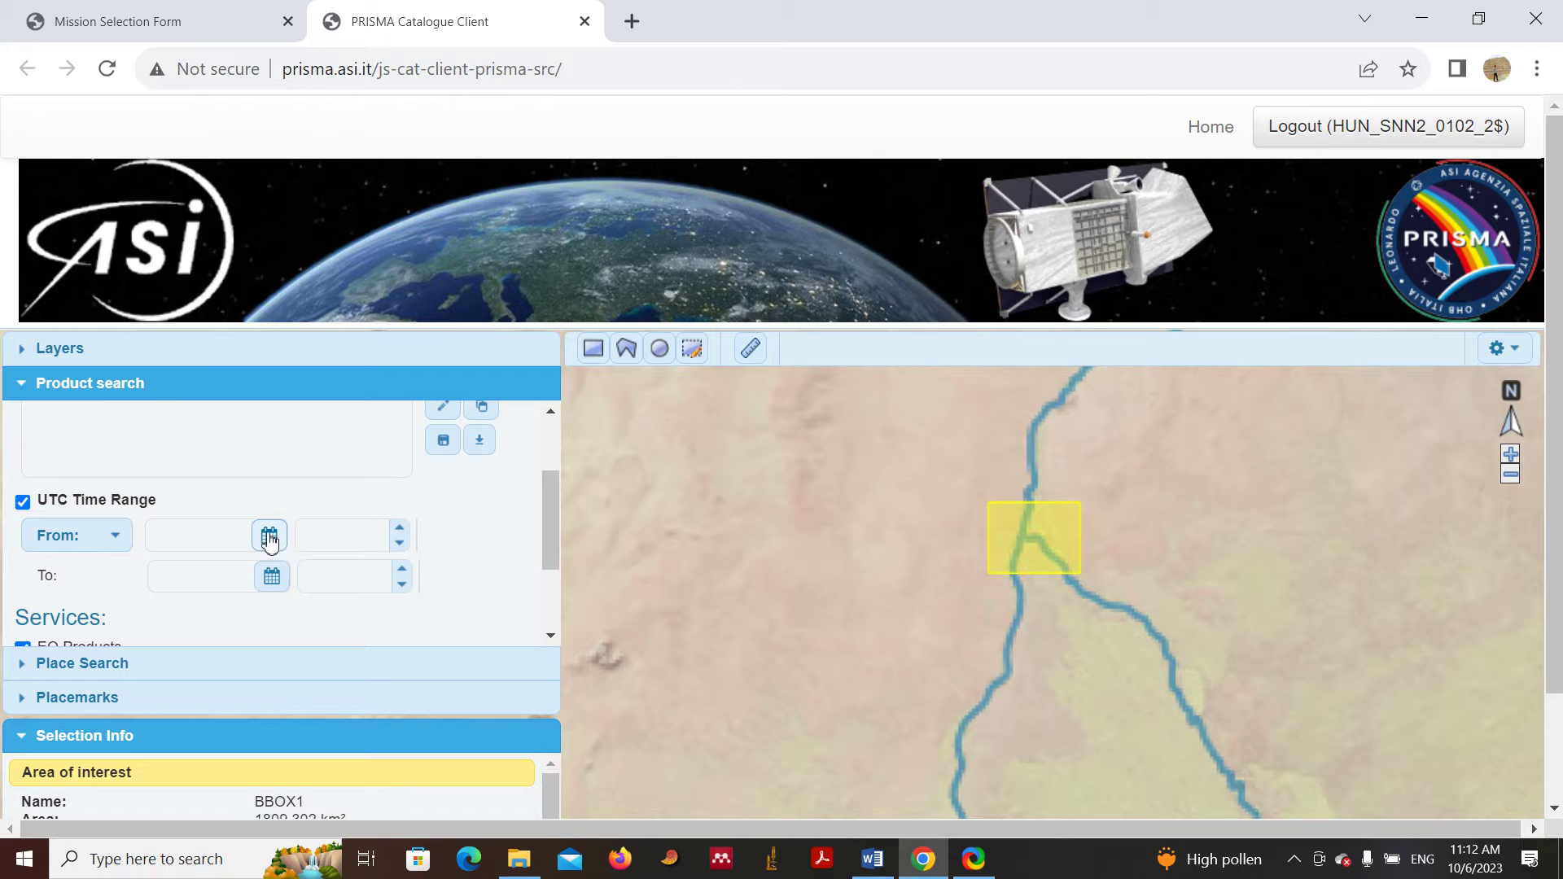
click(23, 502)
scroll(386, 546, down, 1)
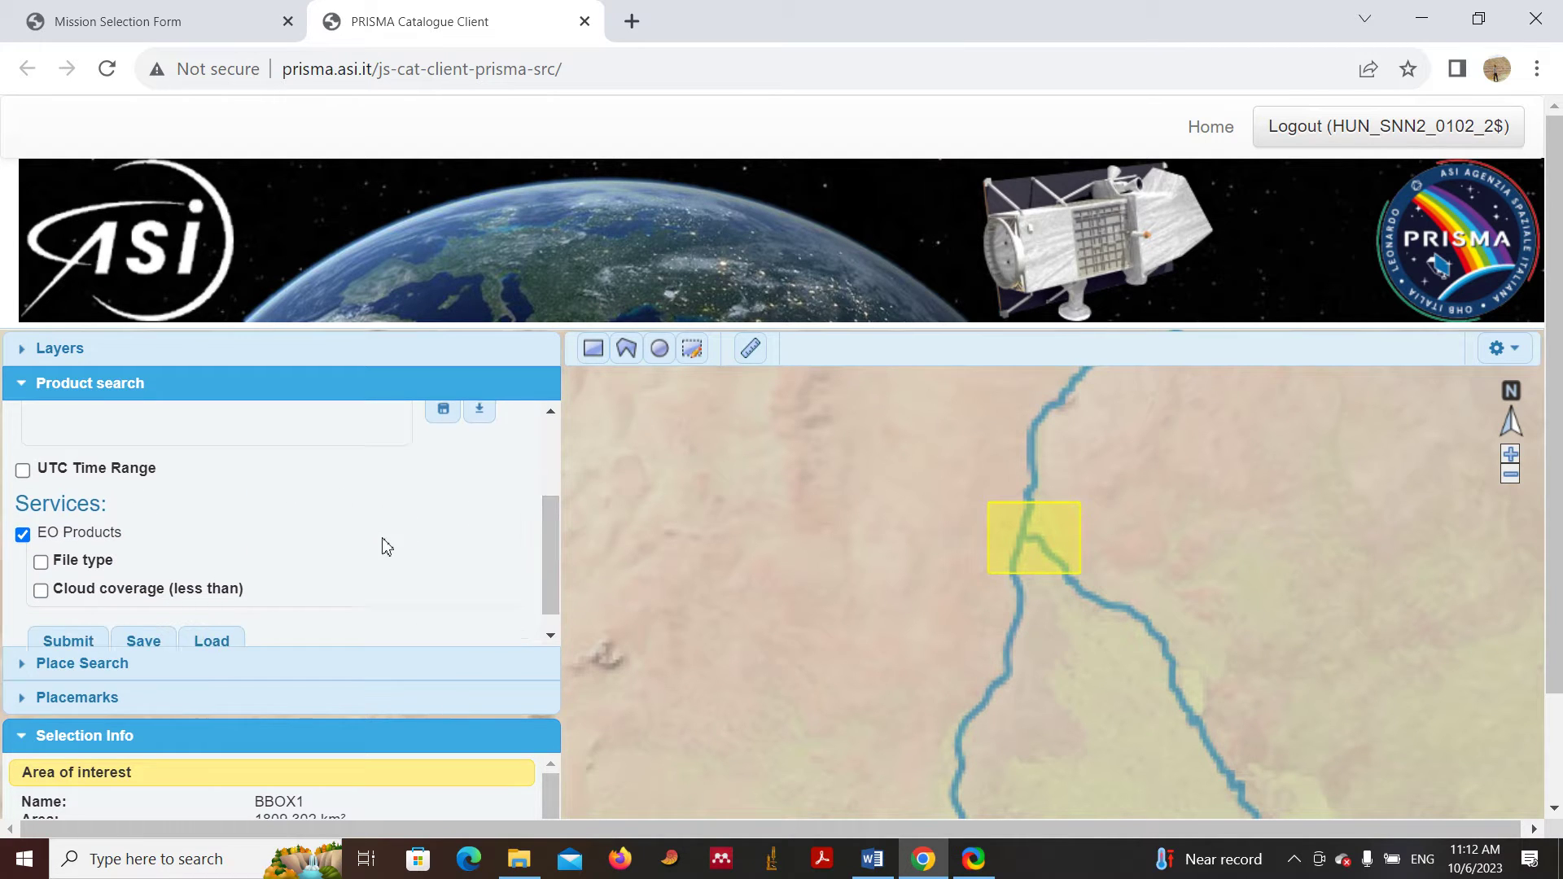
click(65, 632)
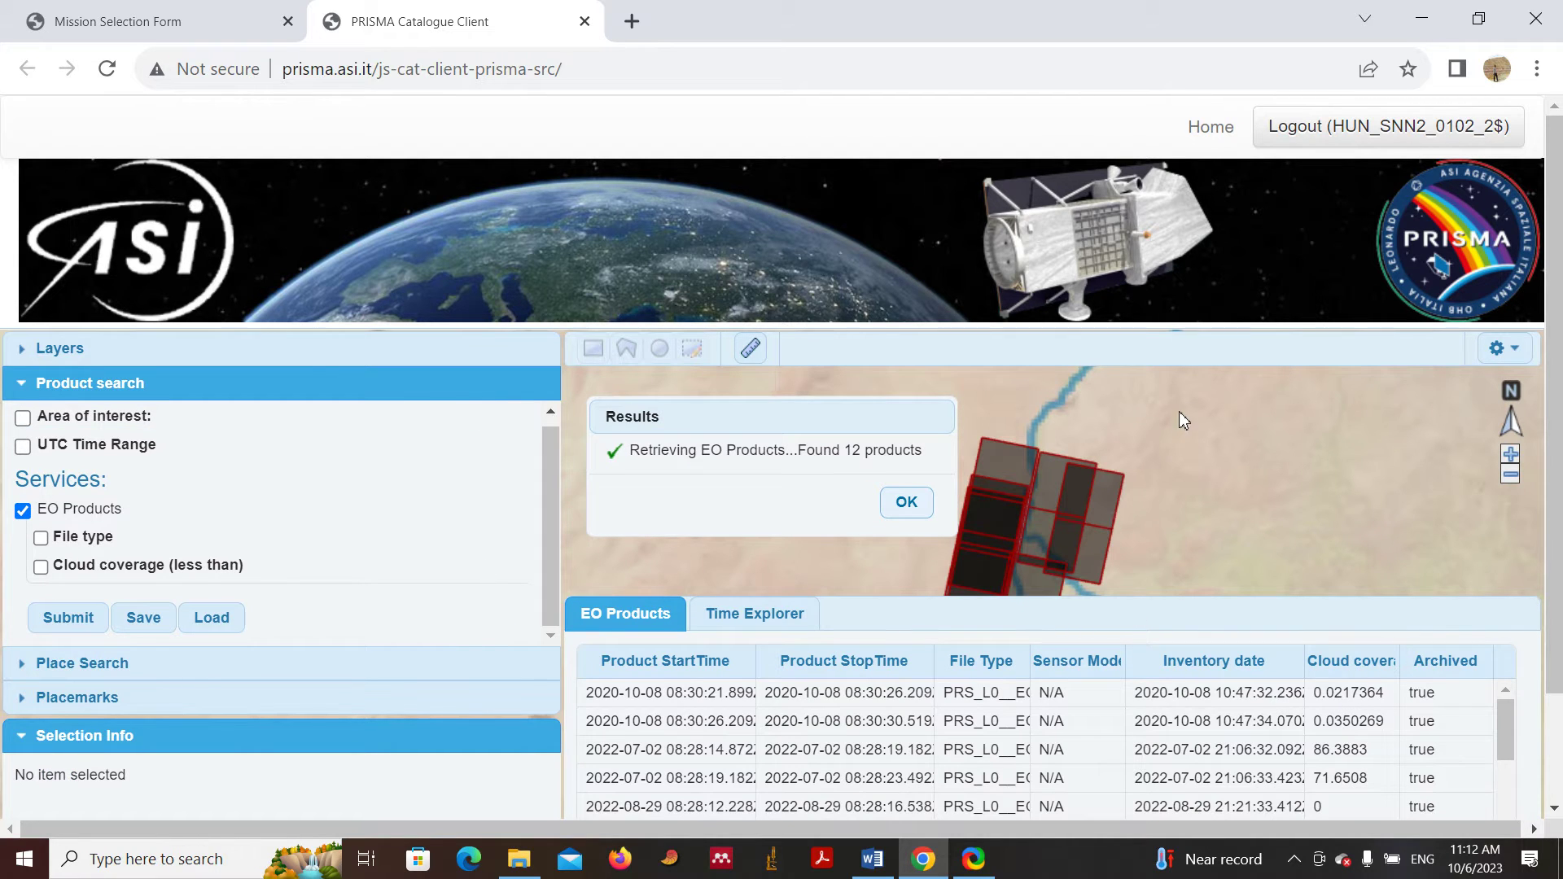
click(897, 509)
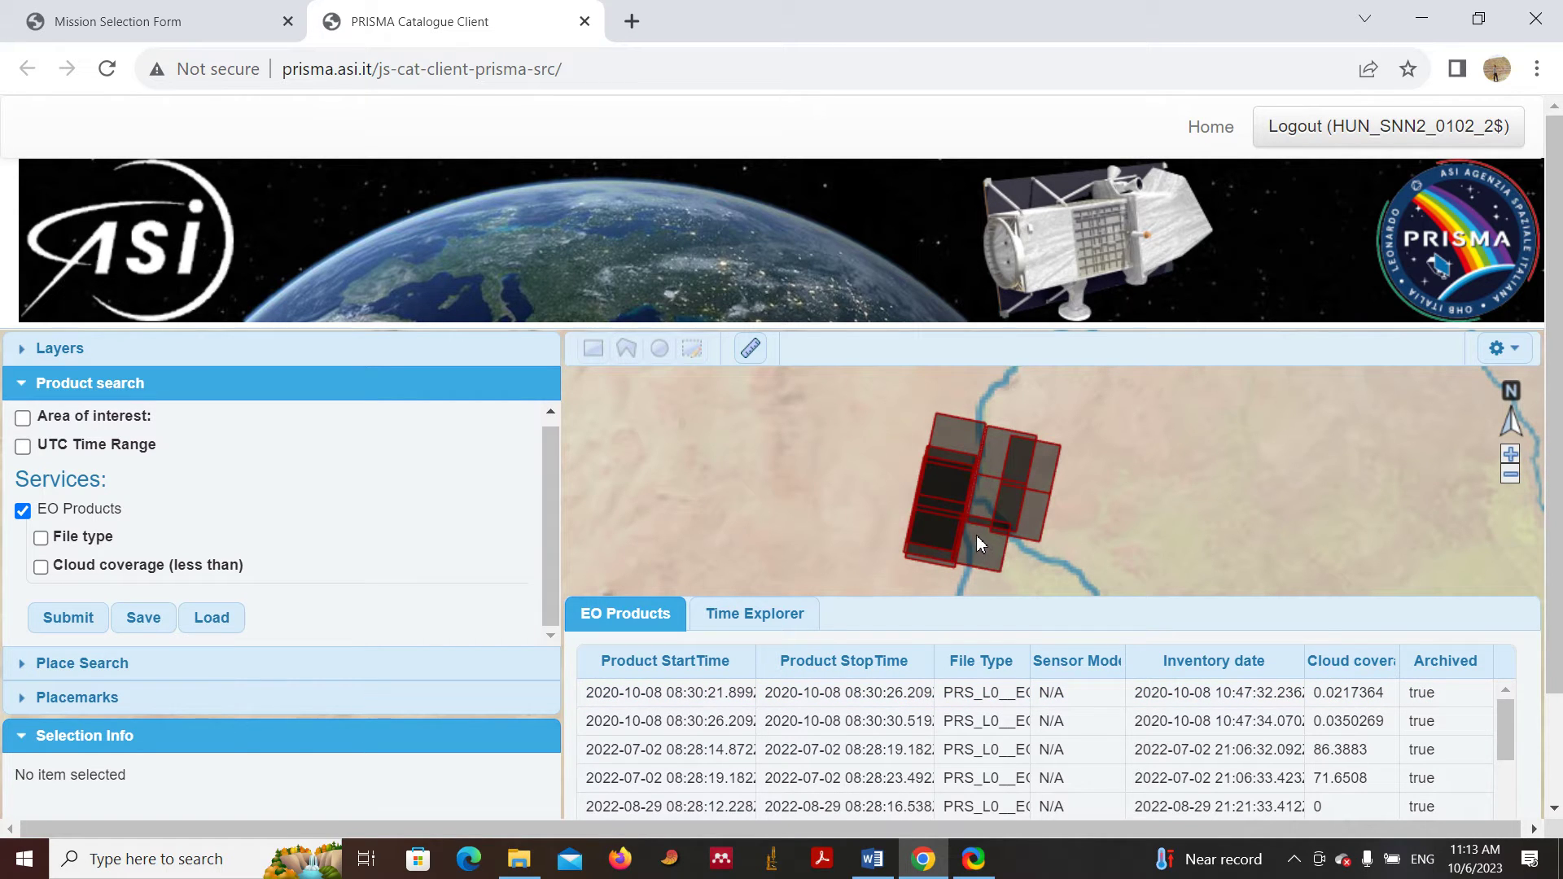
click(863, 698)
click(866, 723)
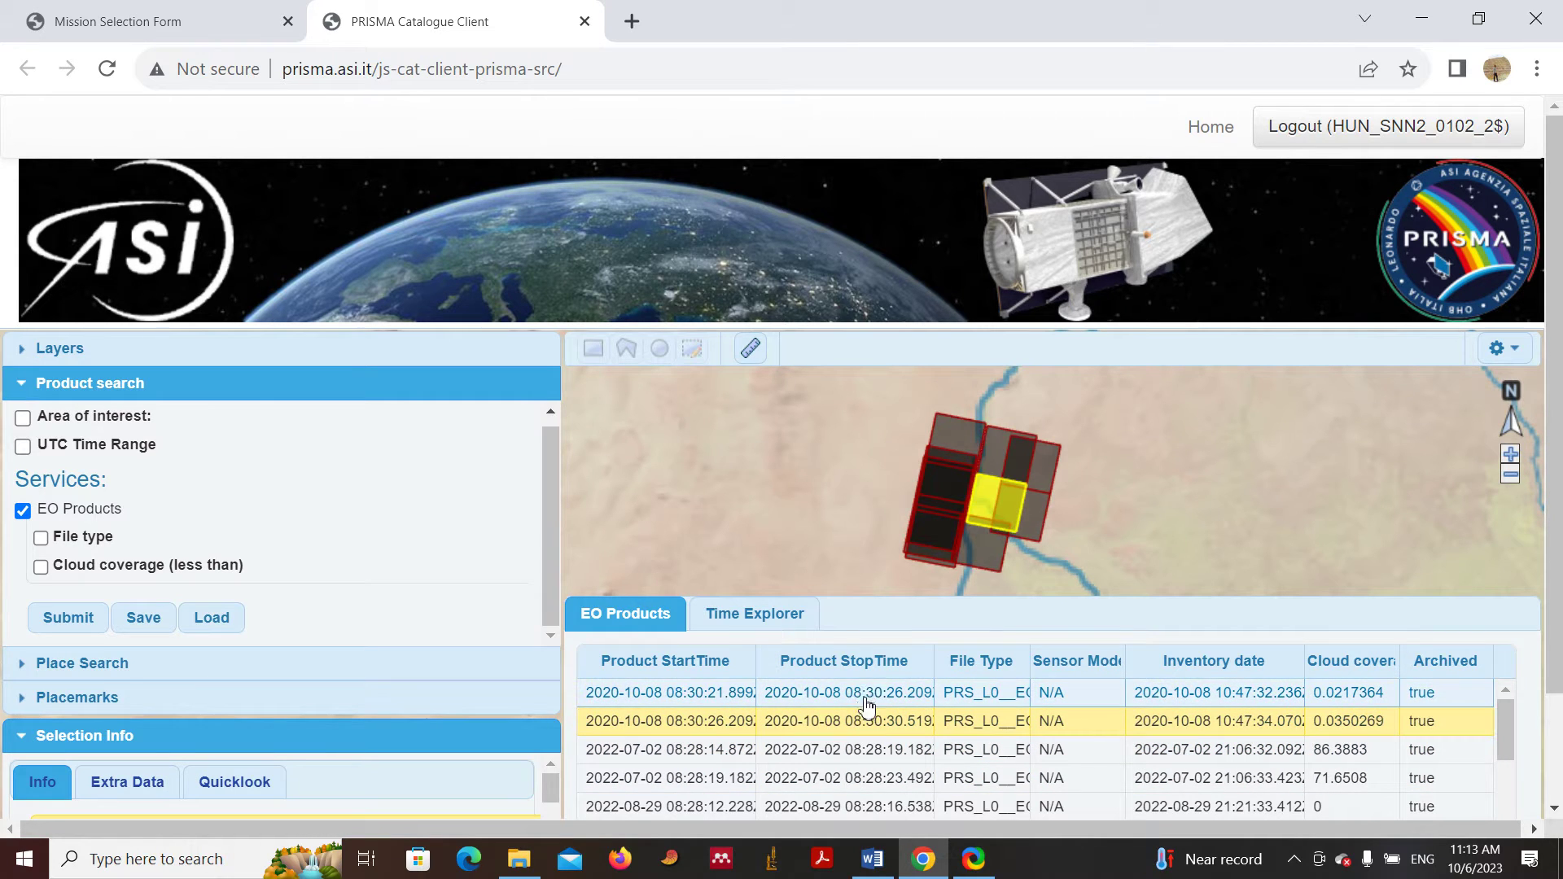
click(858, 694)
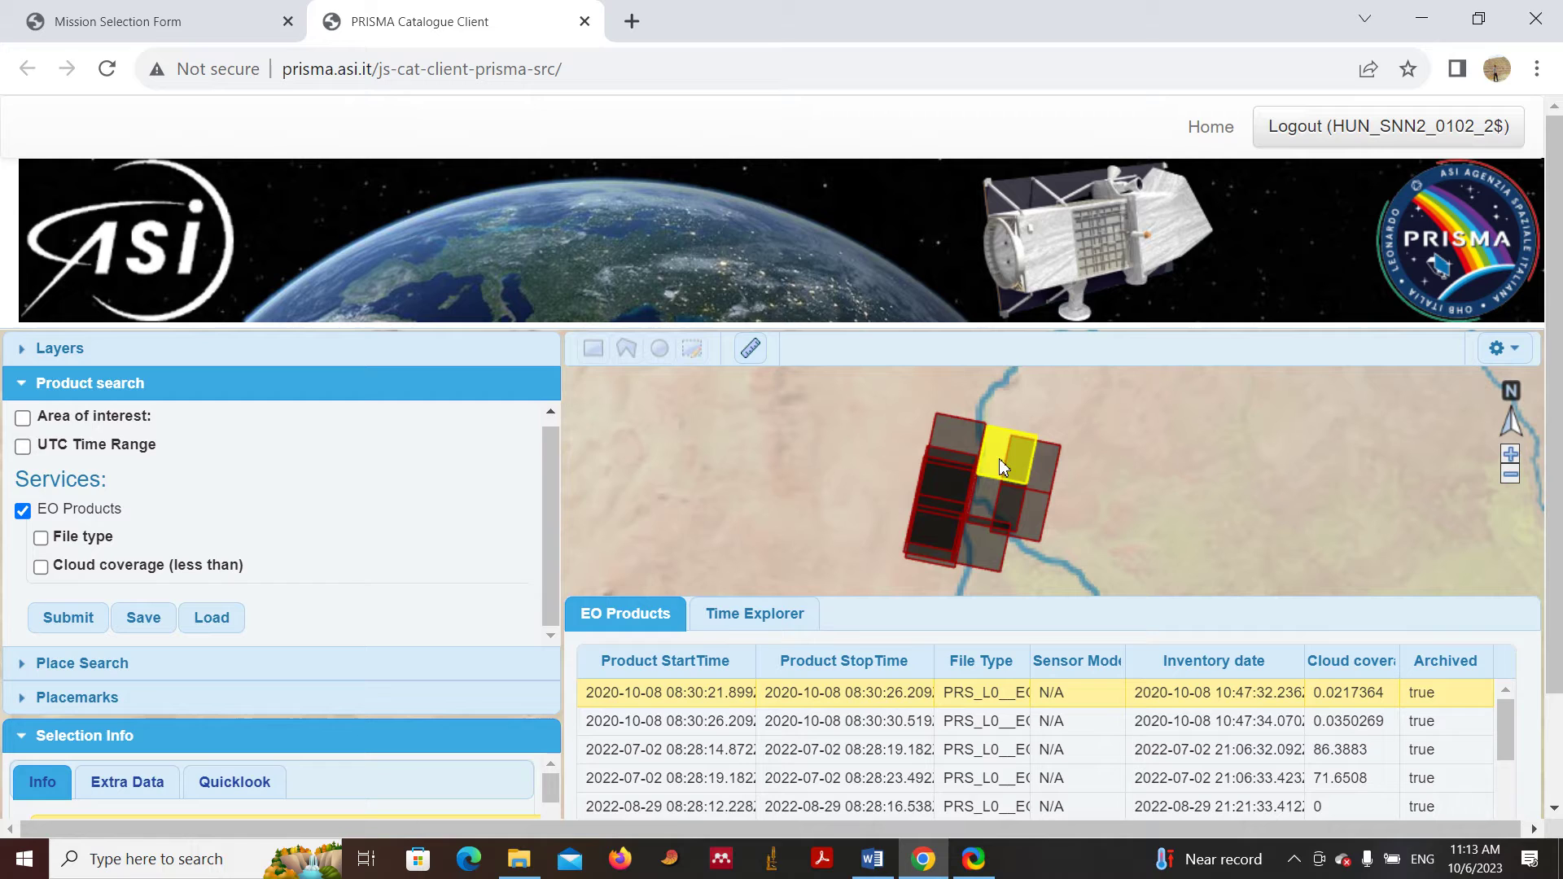
Show the selected product's quicklook image in the Selection Info panel.
mouse_move(1000, 452)
click(234, 784)
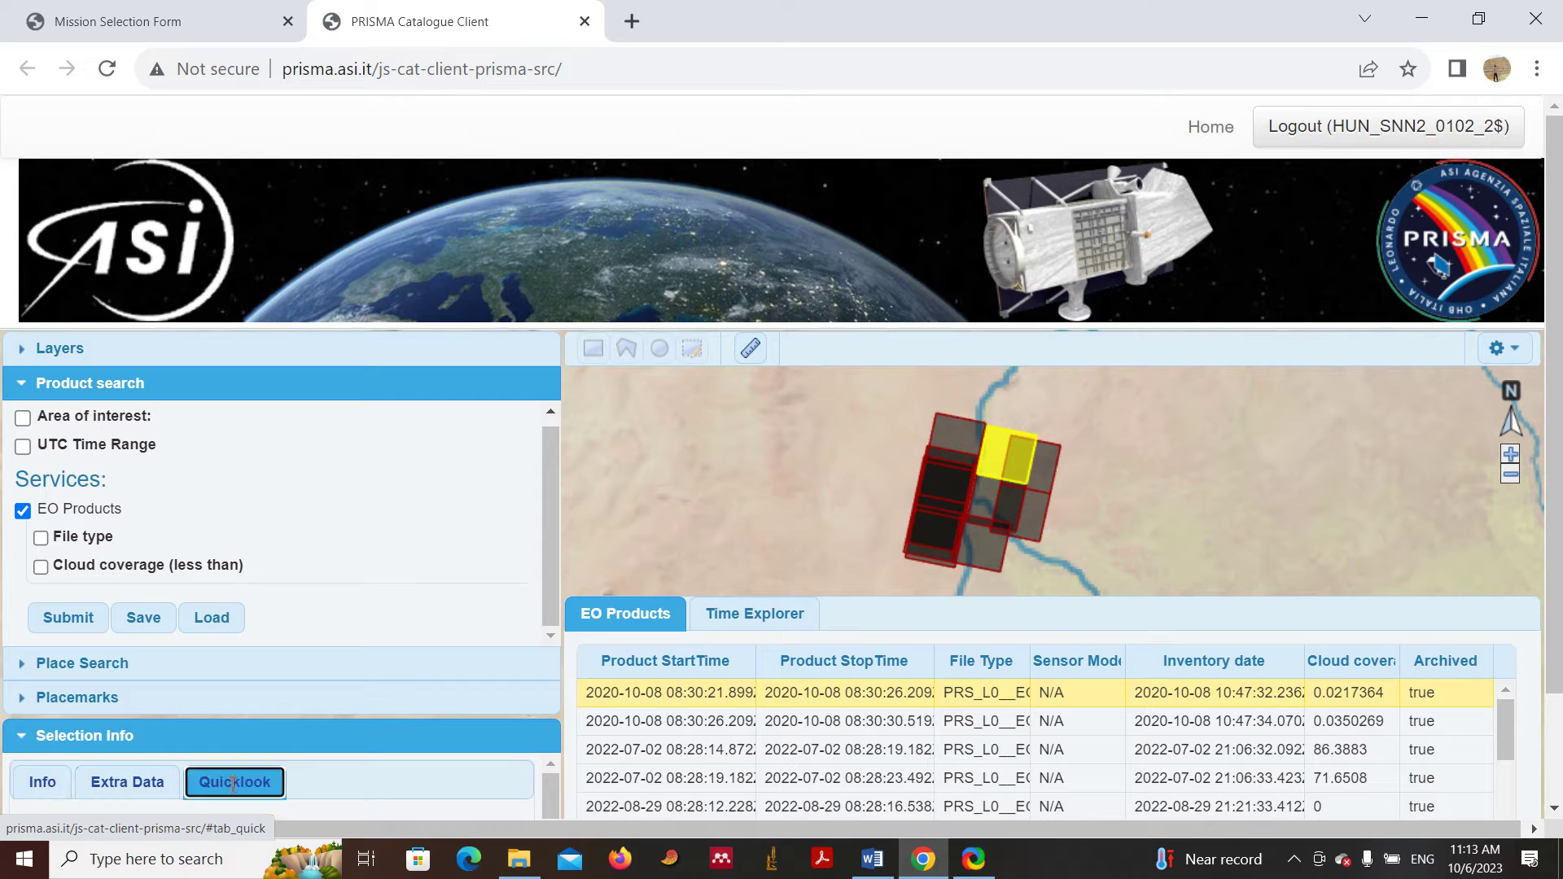
scroll(375, 770, down, 1)
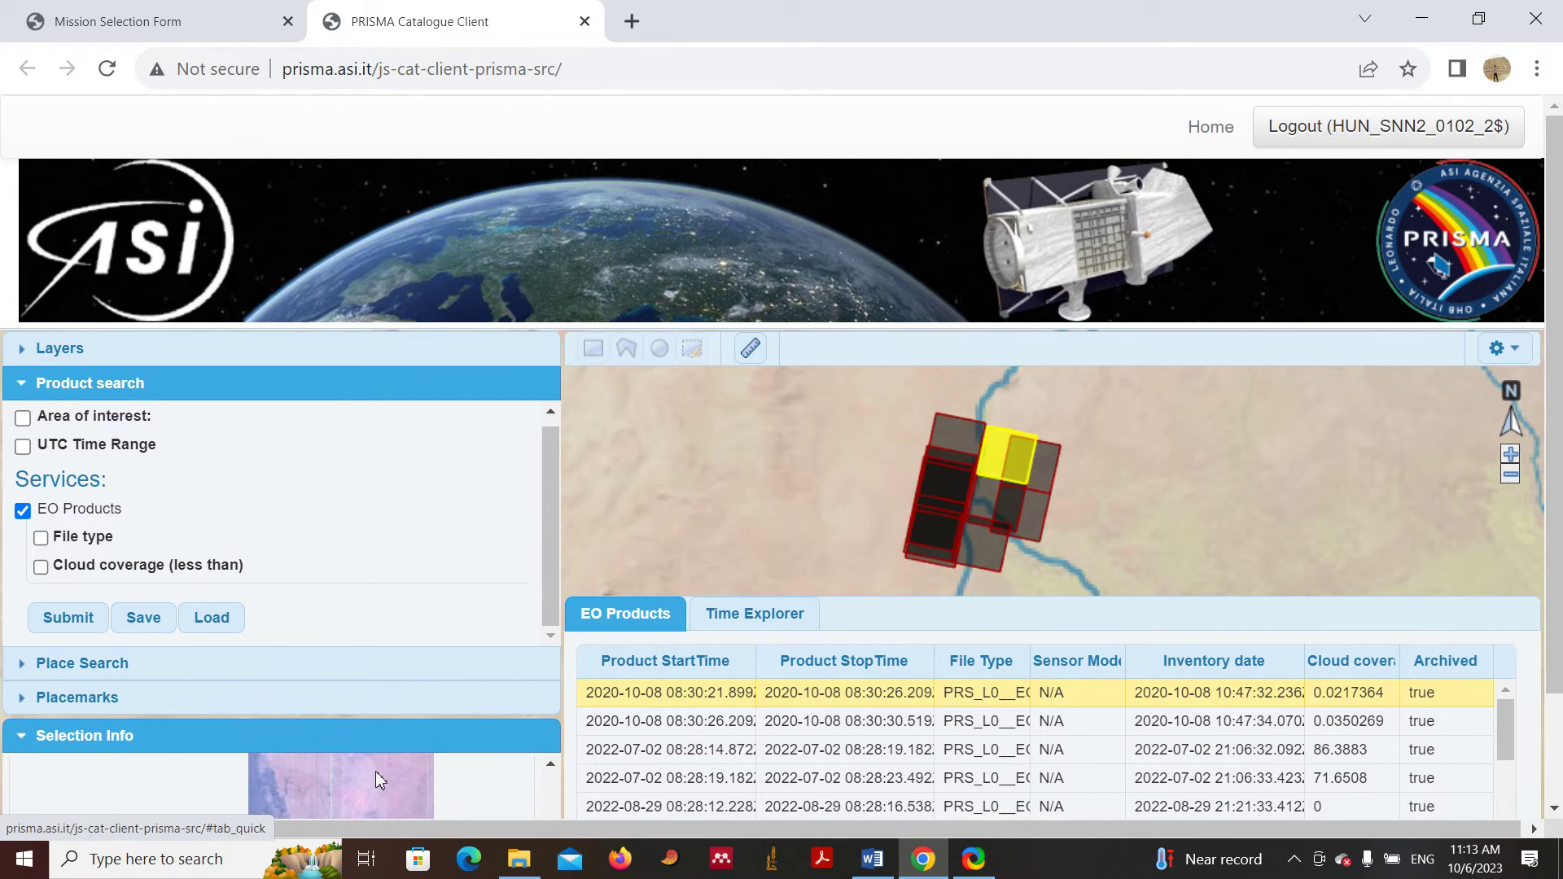
scroll(381, 777, up, 1)
scroll(379, 803, down, 1)
scroll(326, 794, up, 1)
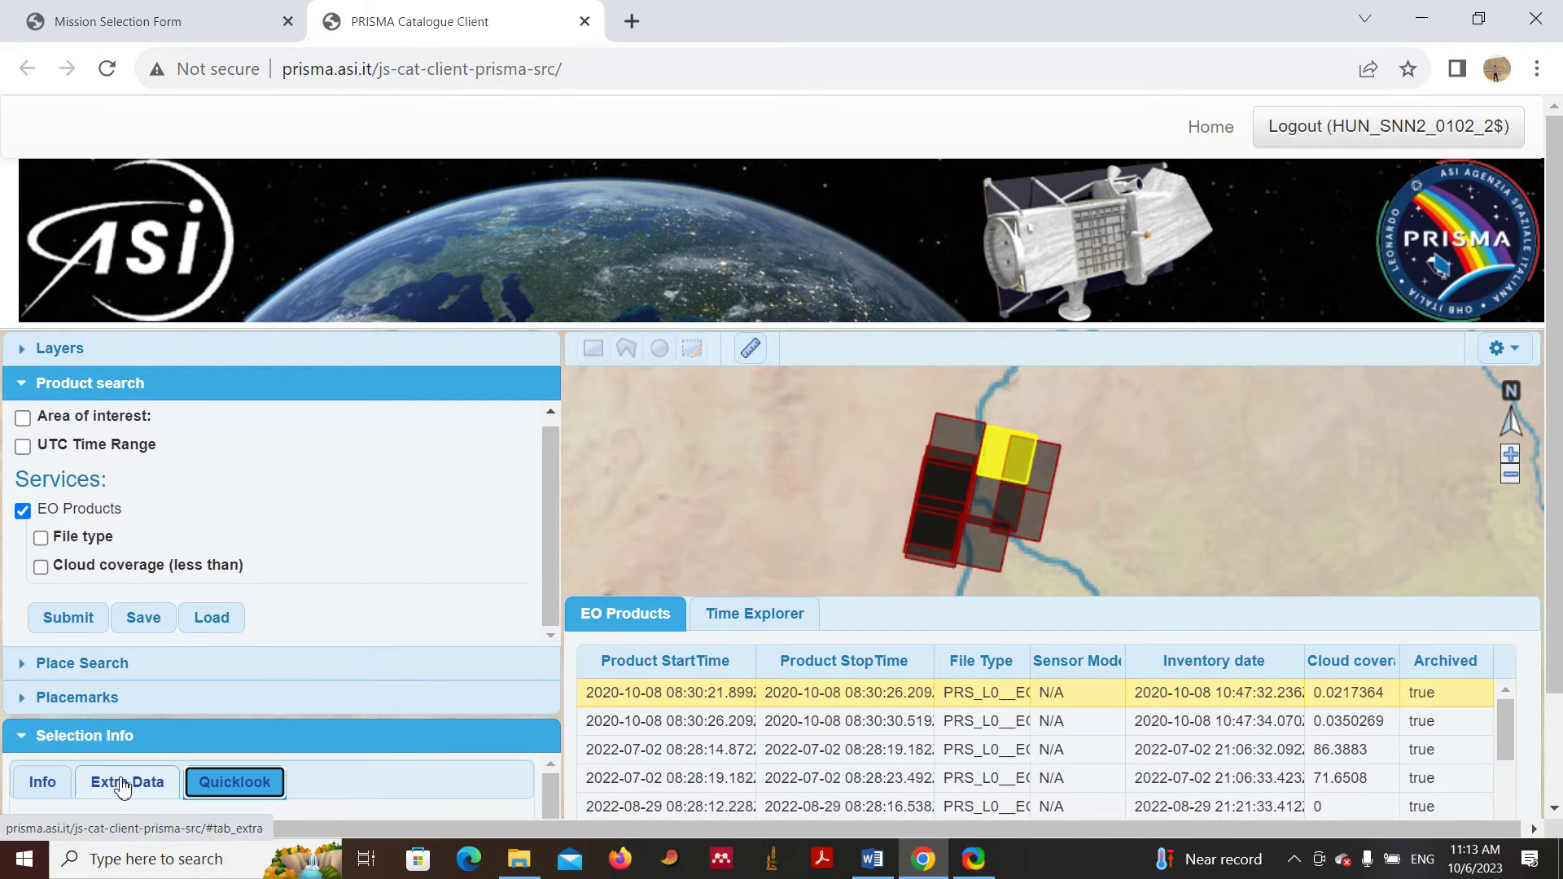
scroll(231, 794, down, 1)
scroll(230, 794, up, 1)
scroll(236, 794, down, 1)
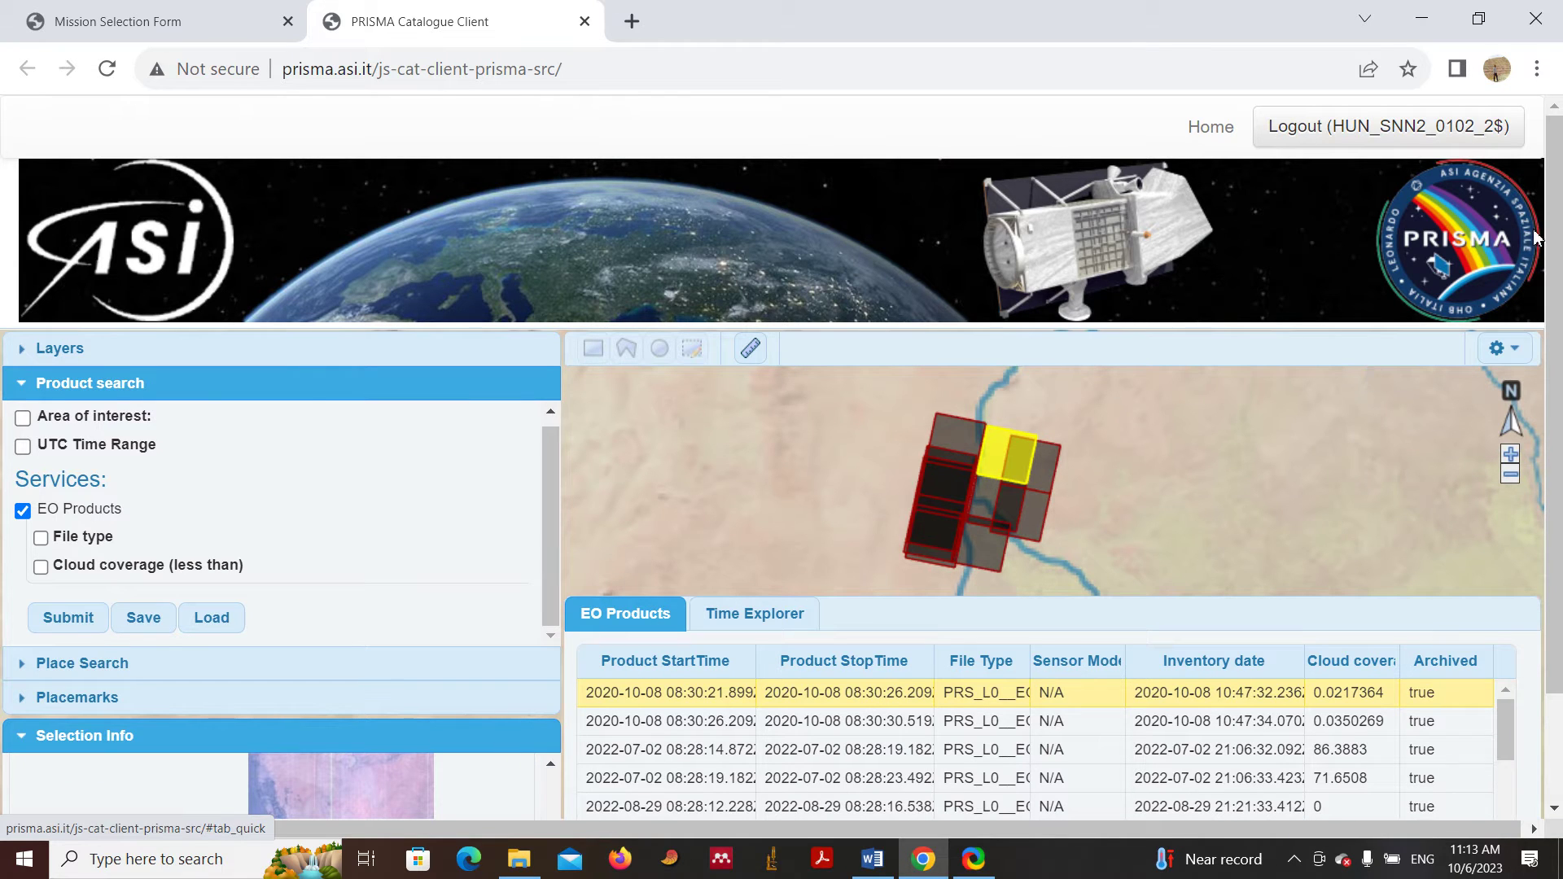
scroll(1558, 316, down, 1)
scroll(1558, 316, down, 1)
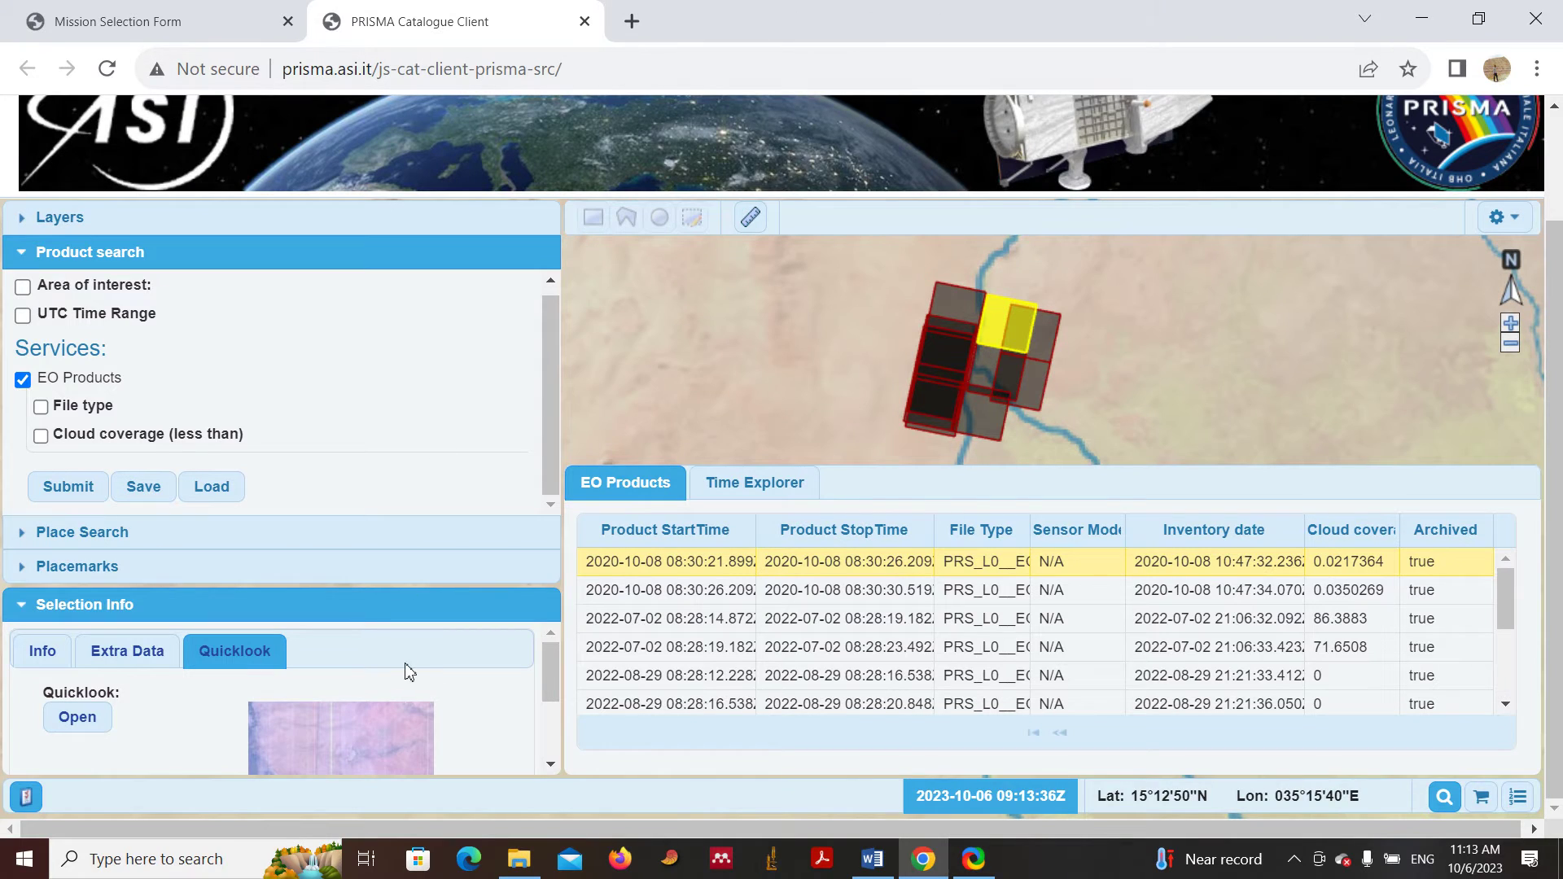
Add the 2020-10-08 footprint to the basket with L2D processing, keeping VNIR 4-66 and SWIR 1-170.
right_click(1003, 316)
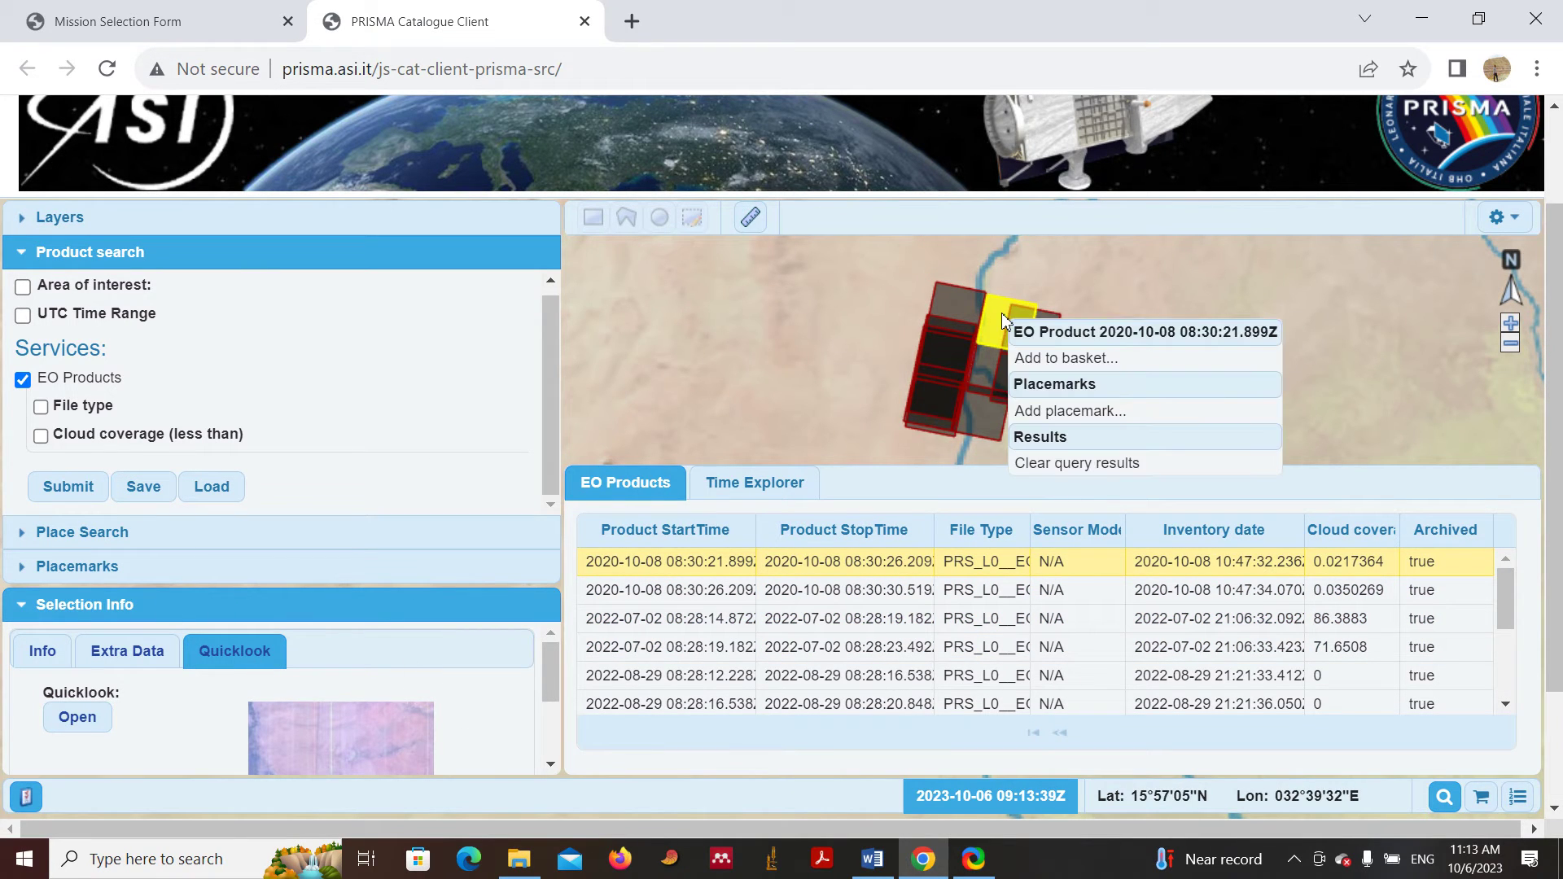
click(1092, 362)
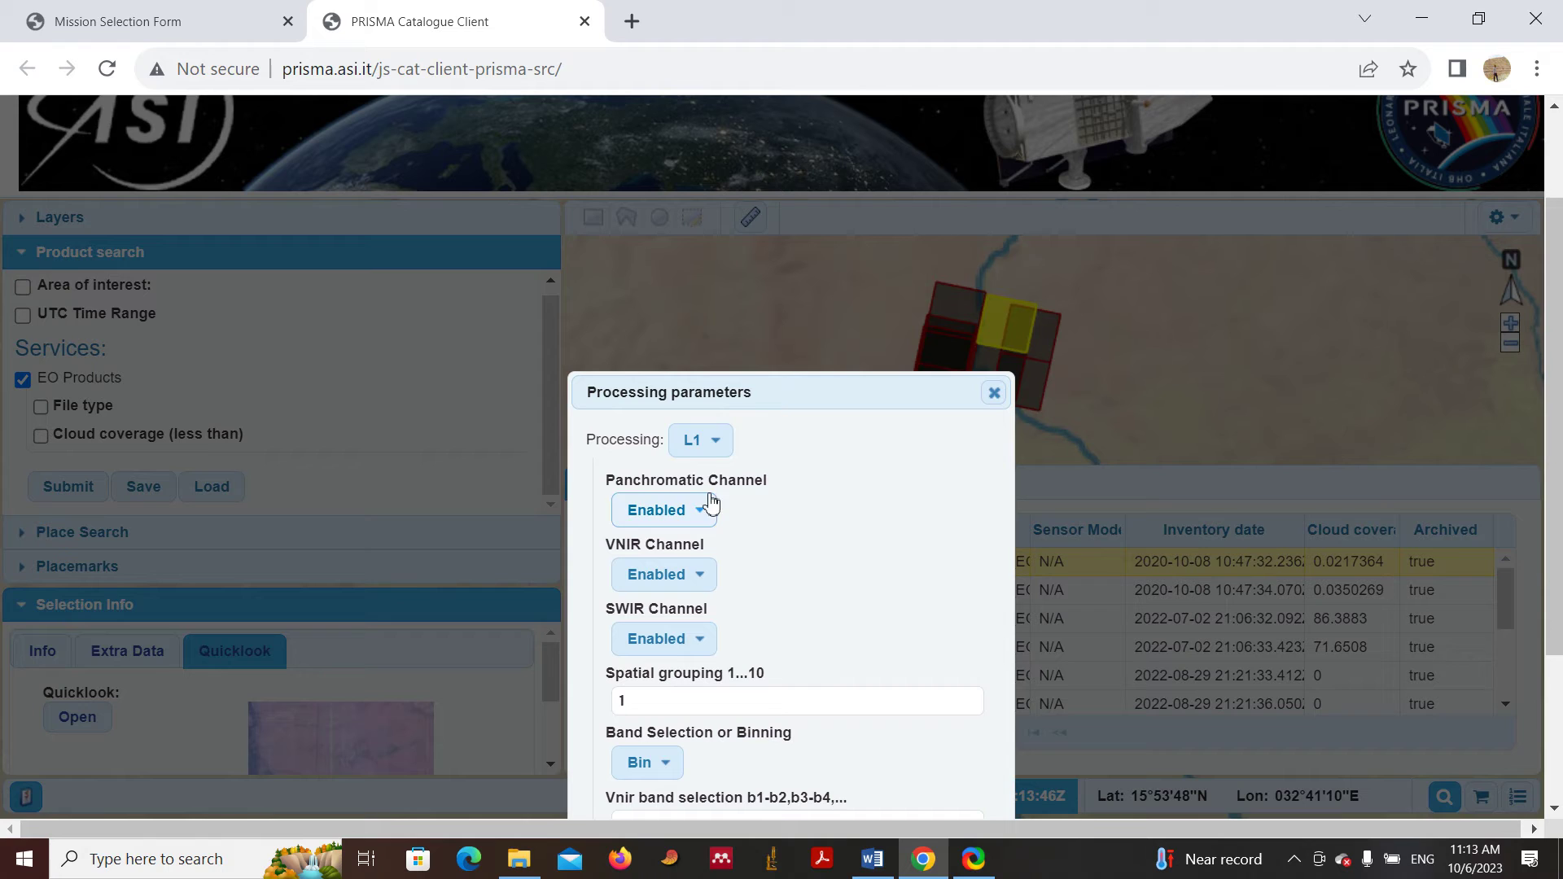
click(720, 448)
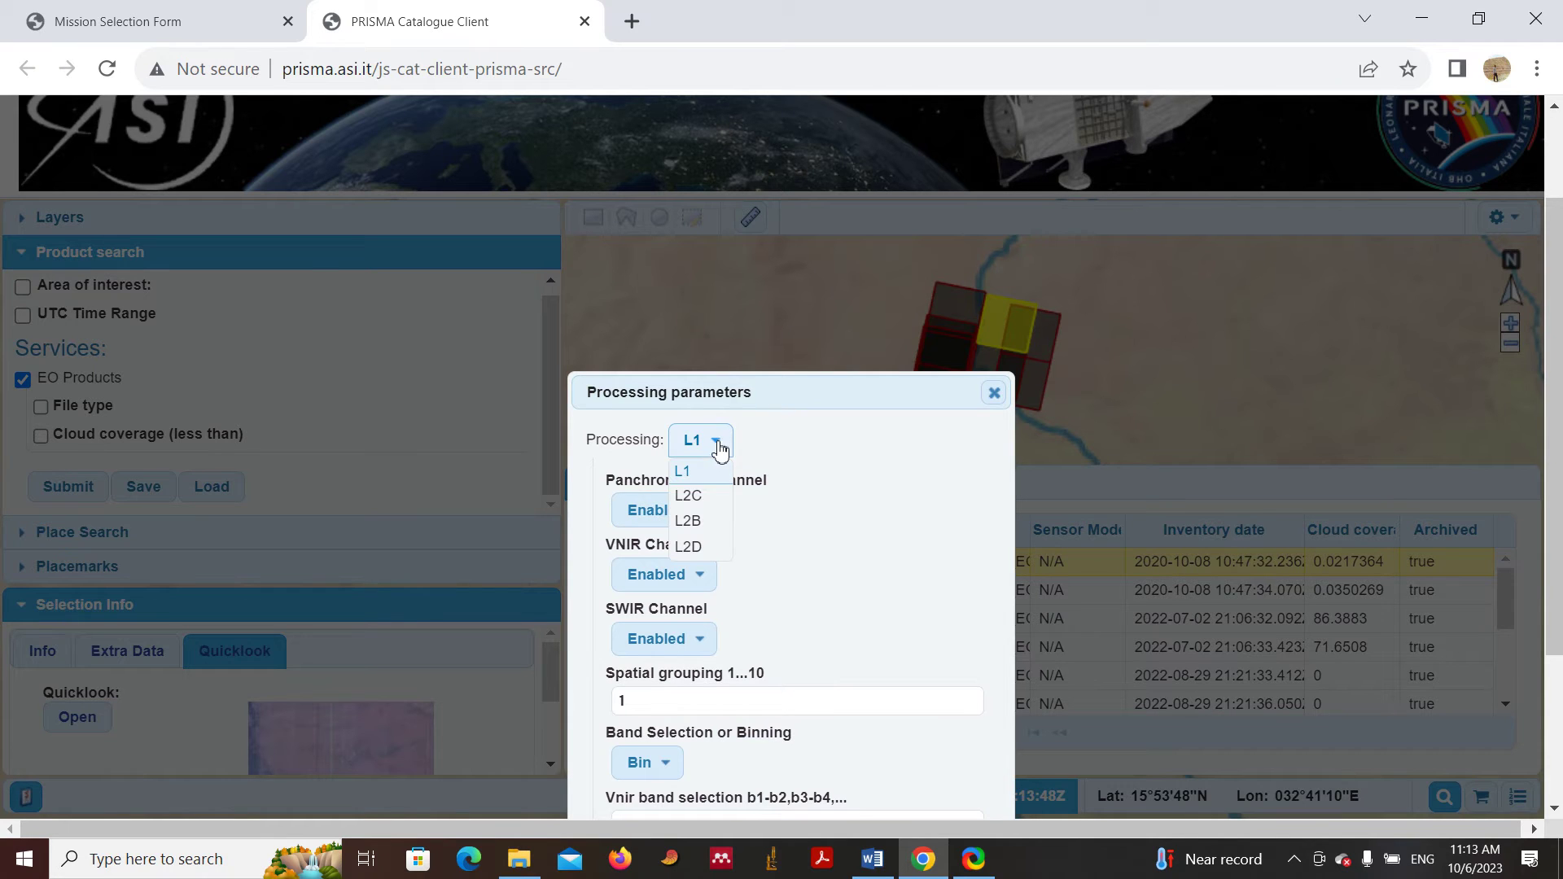
click(705, 556)
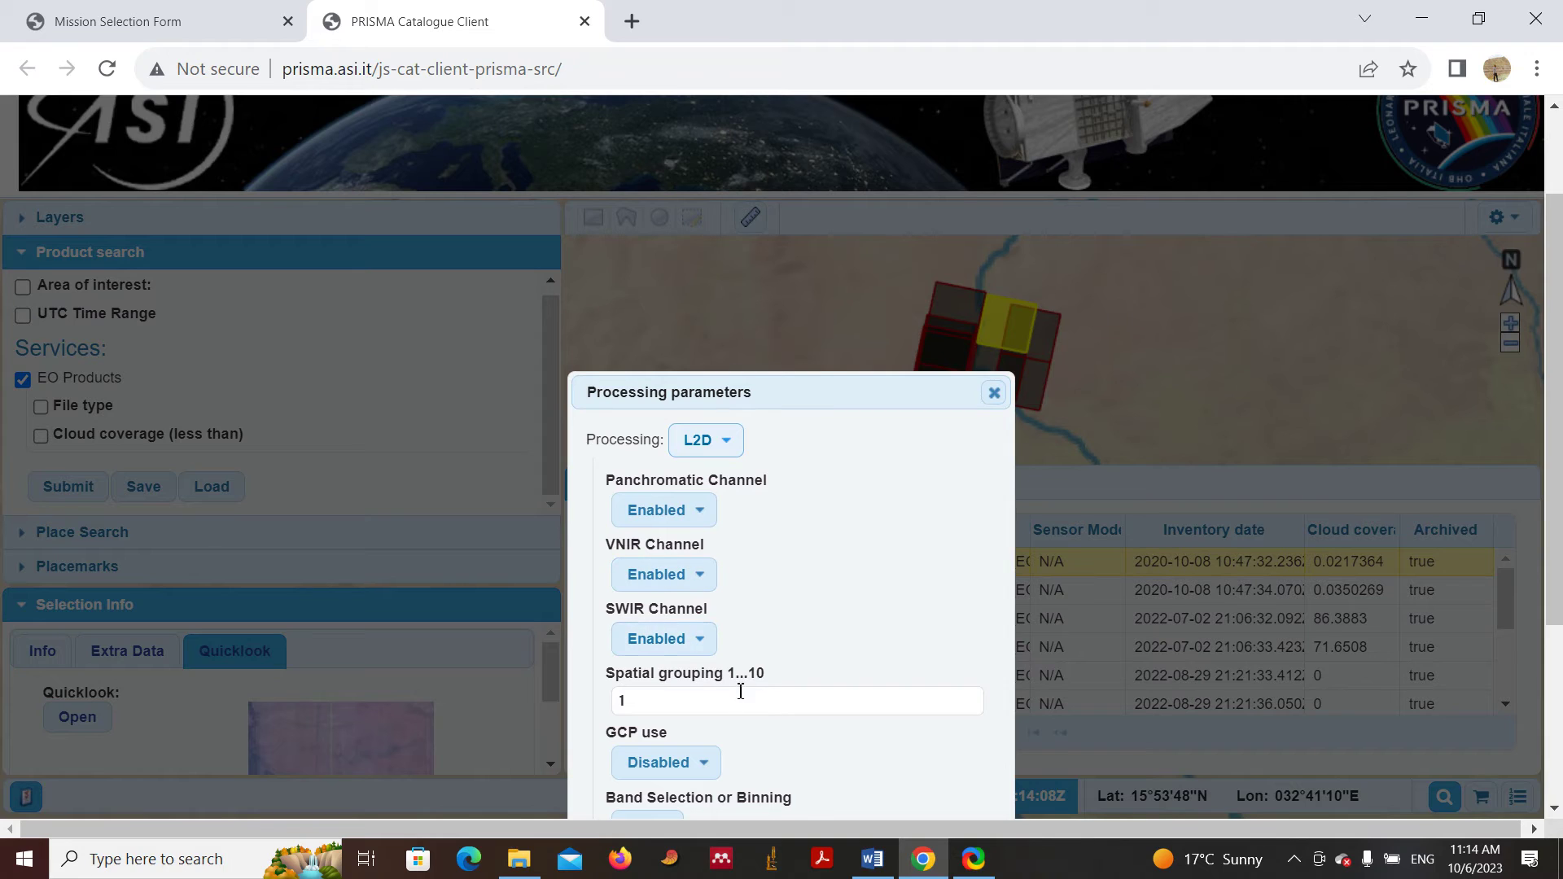
scroll(749, 670, down, 2)
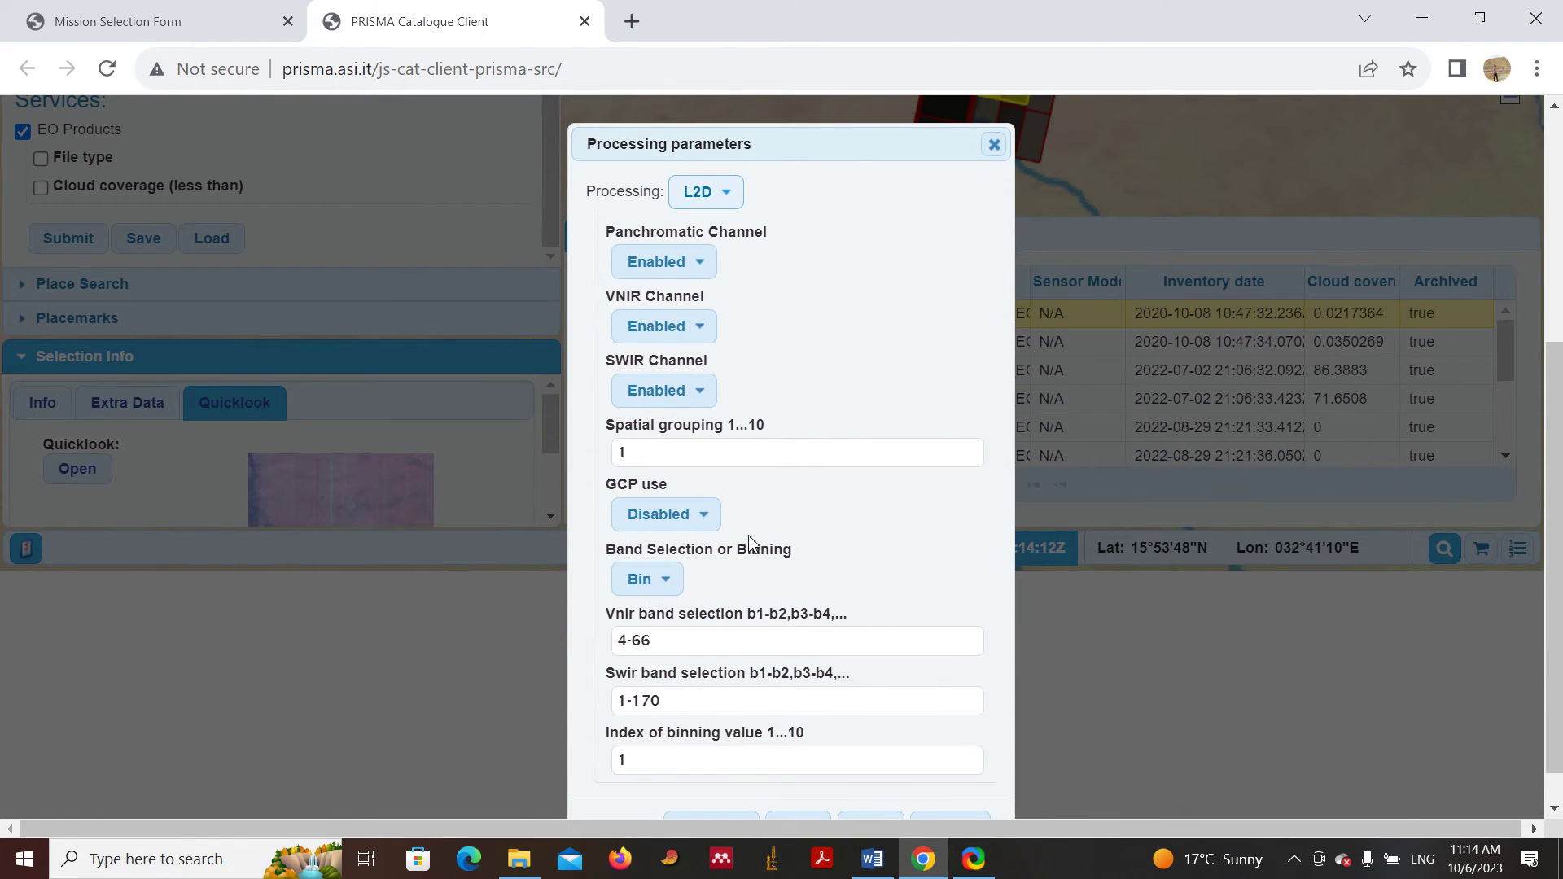
scroll(767, 489, down, 1)
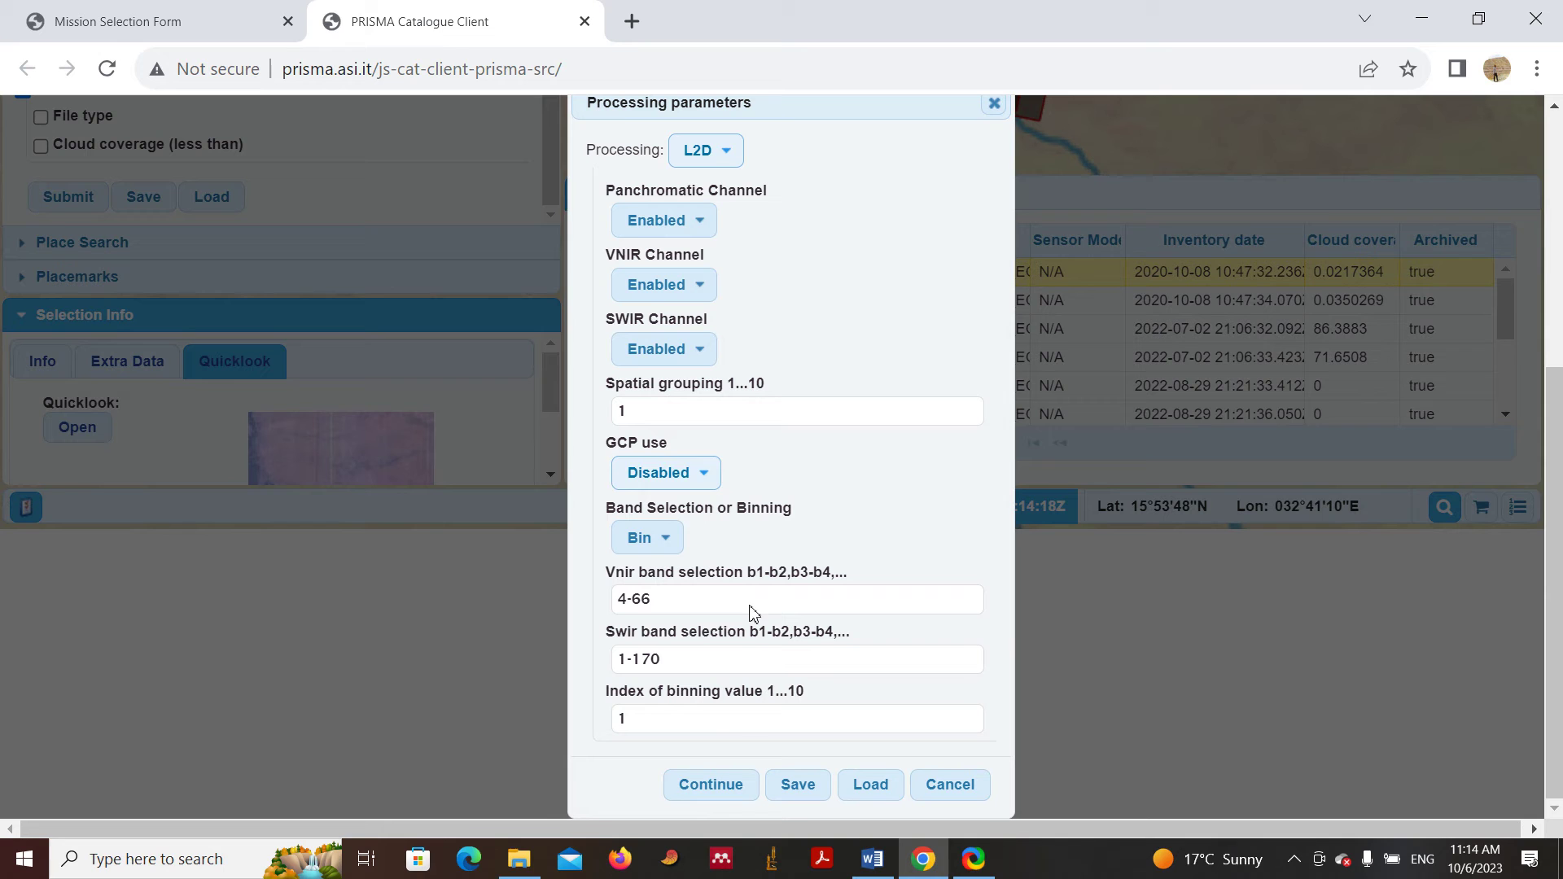
scroll(814, 277, up, 5)
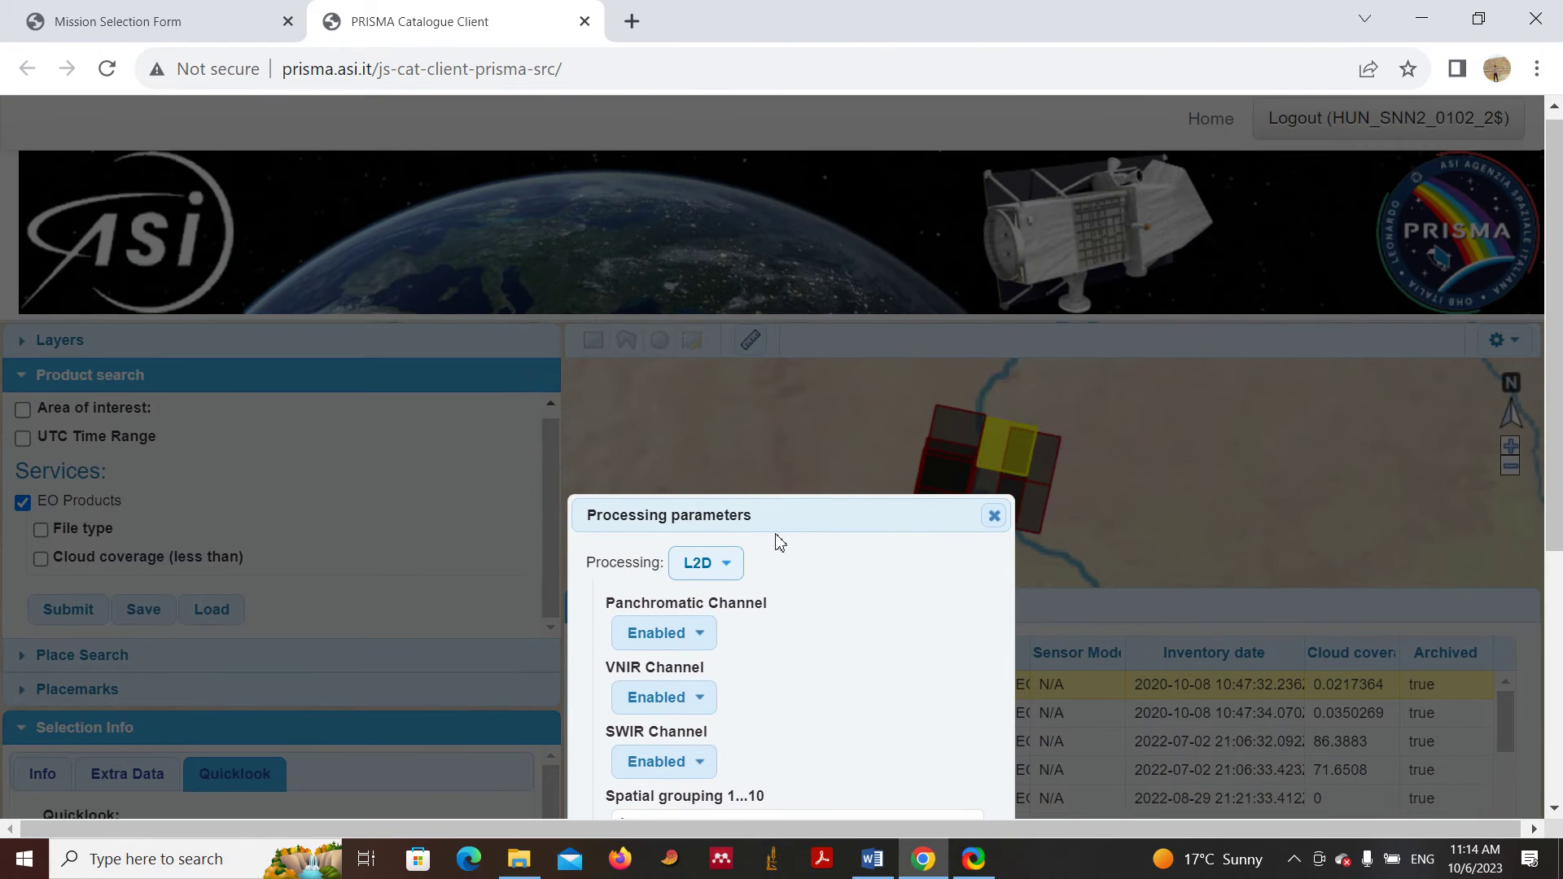
scroll(775, 541, down, 5)
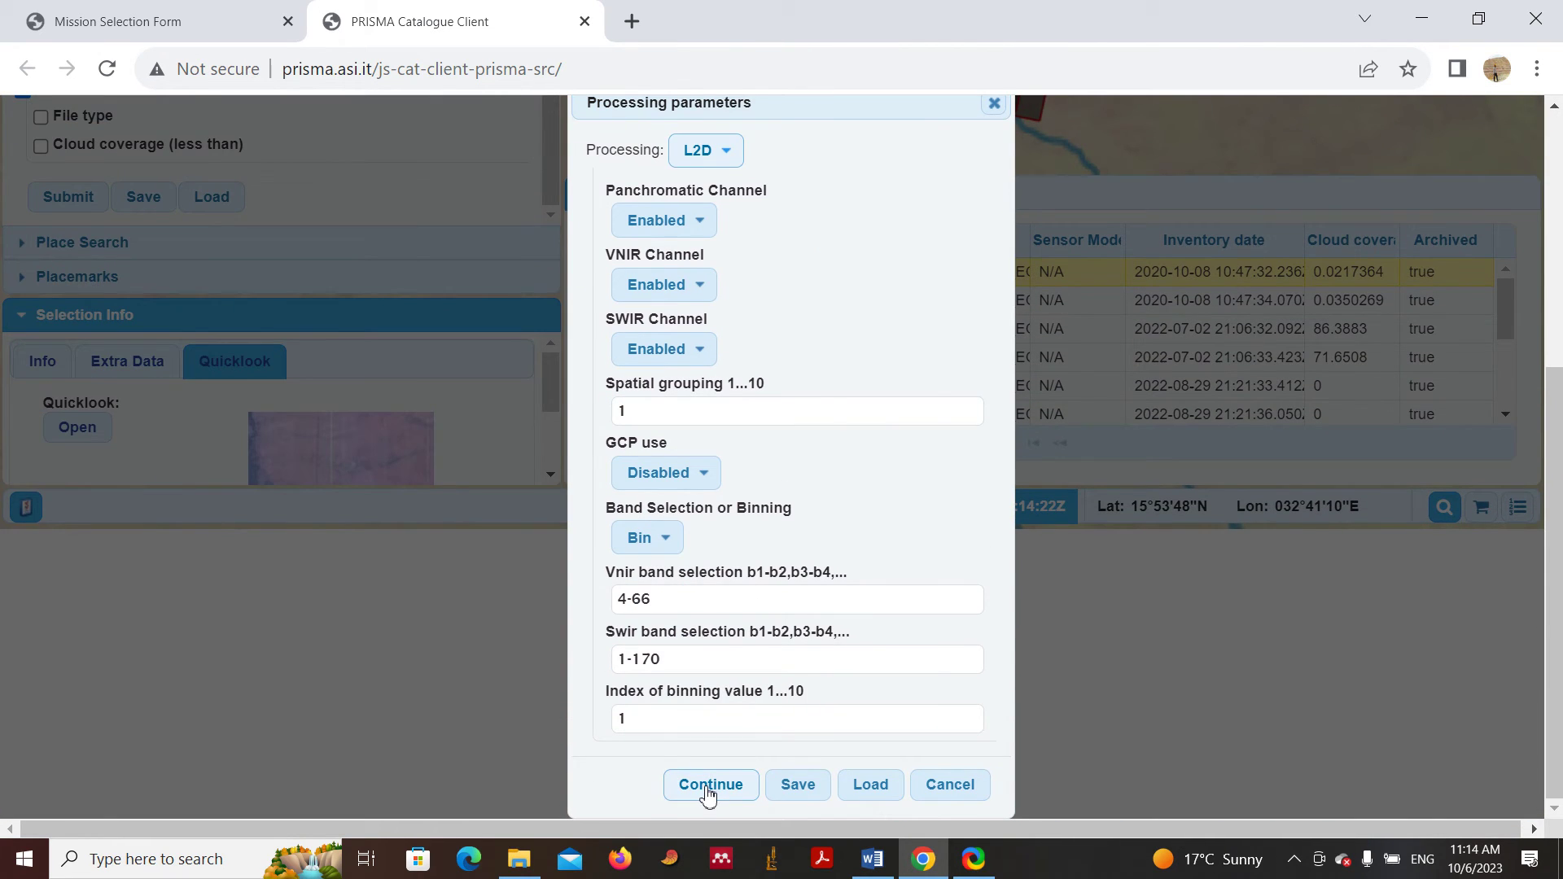
click(707, 792)
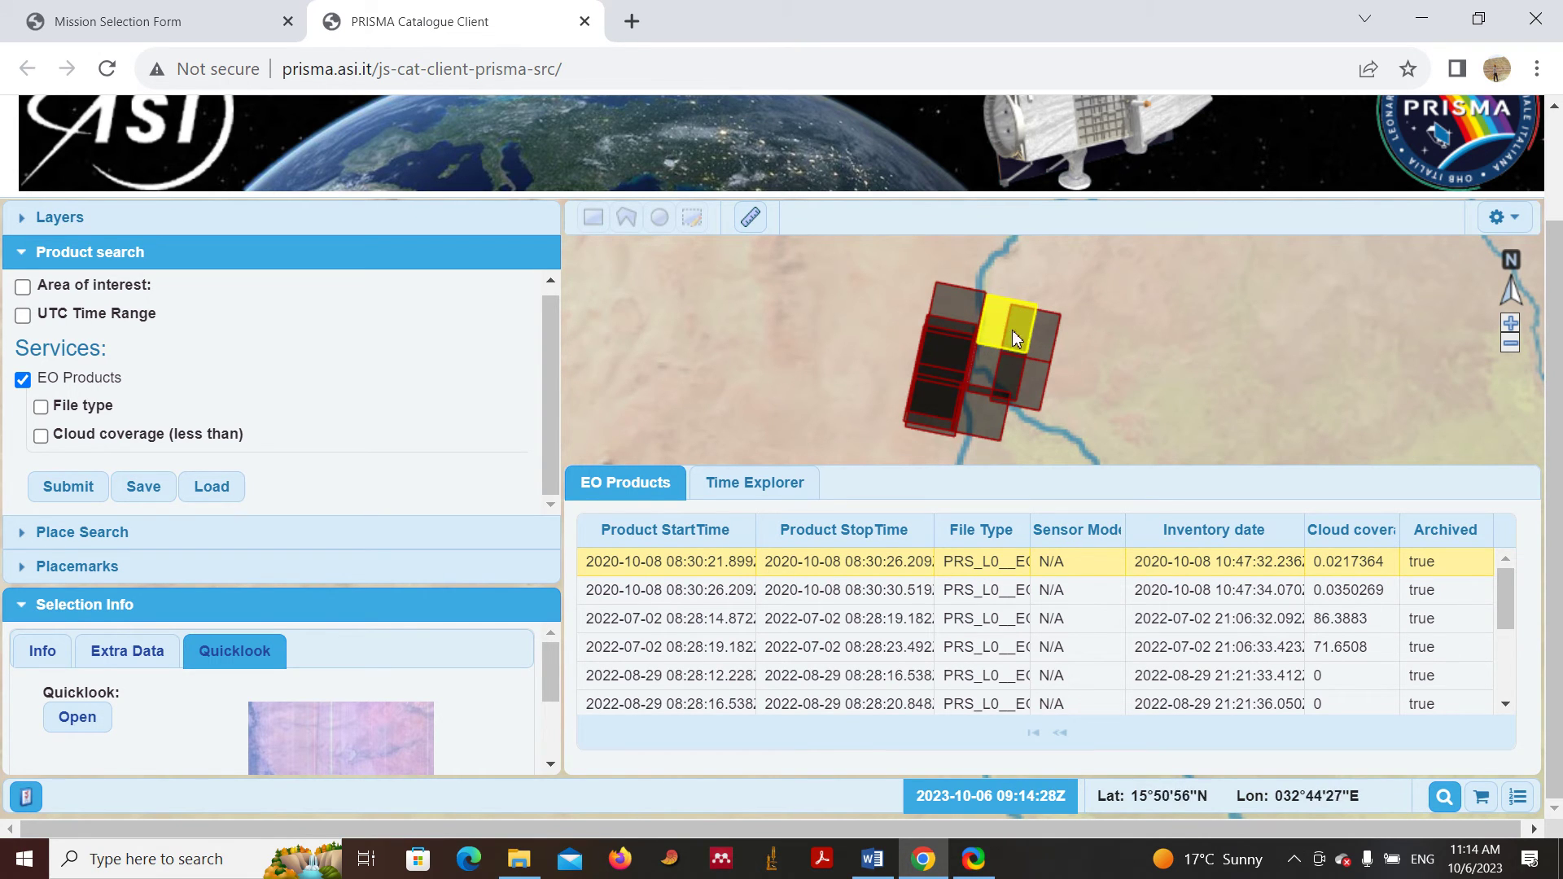
Order the L2D item from the basket and close the order confirmation.
click(1481, 798)
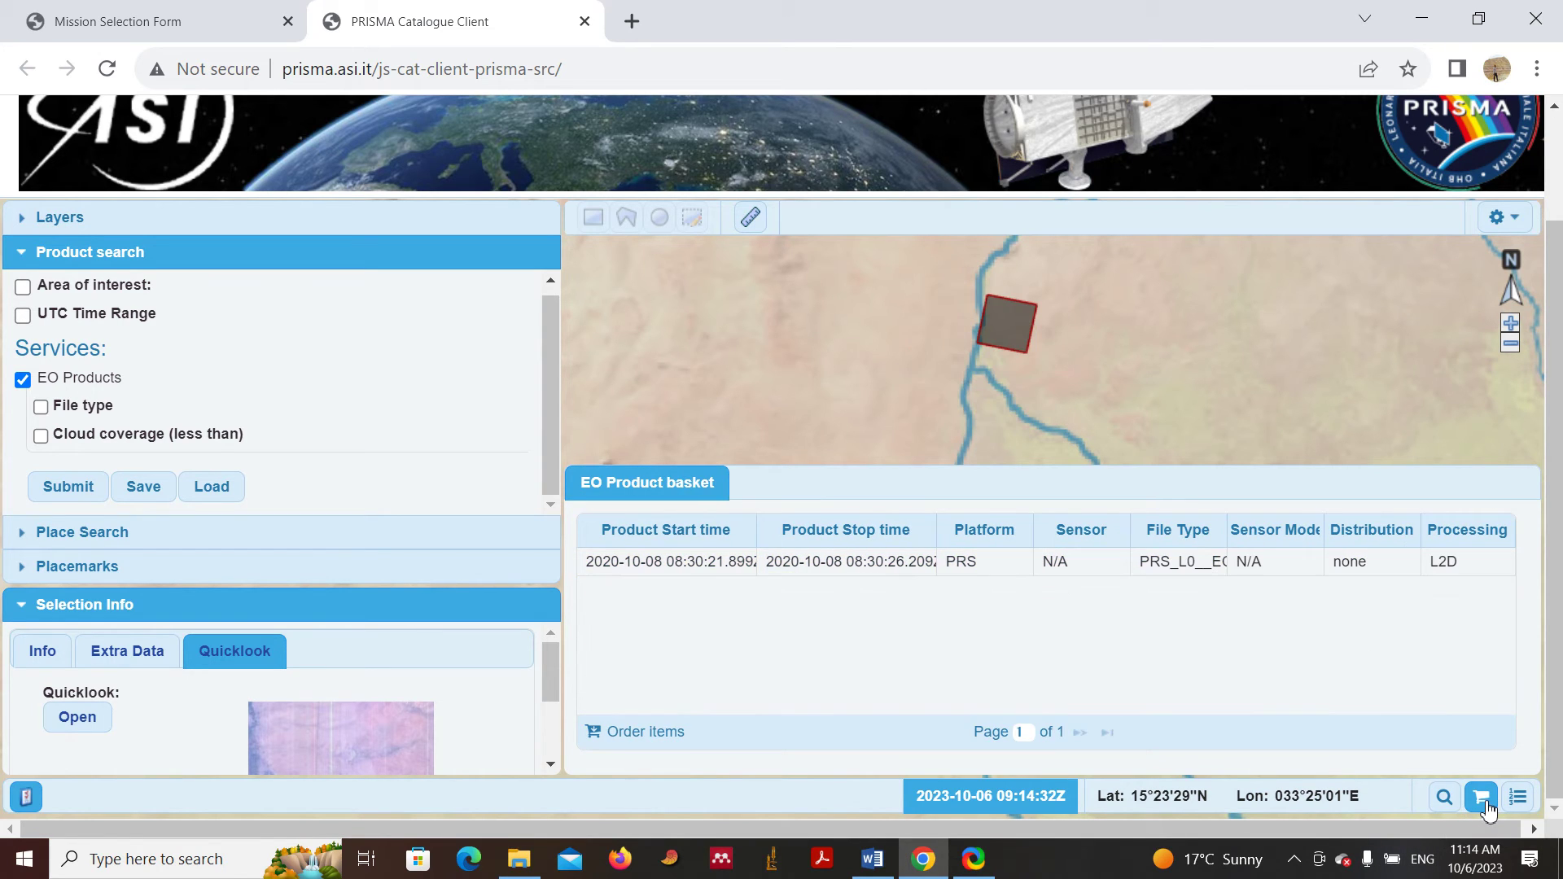
click(915, 566)
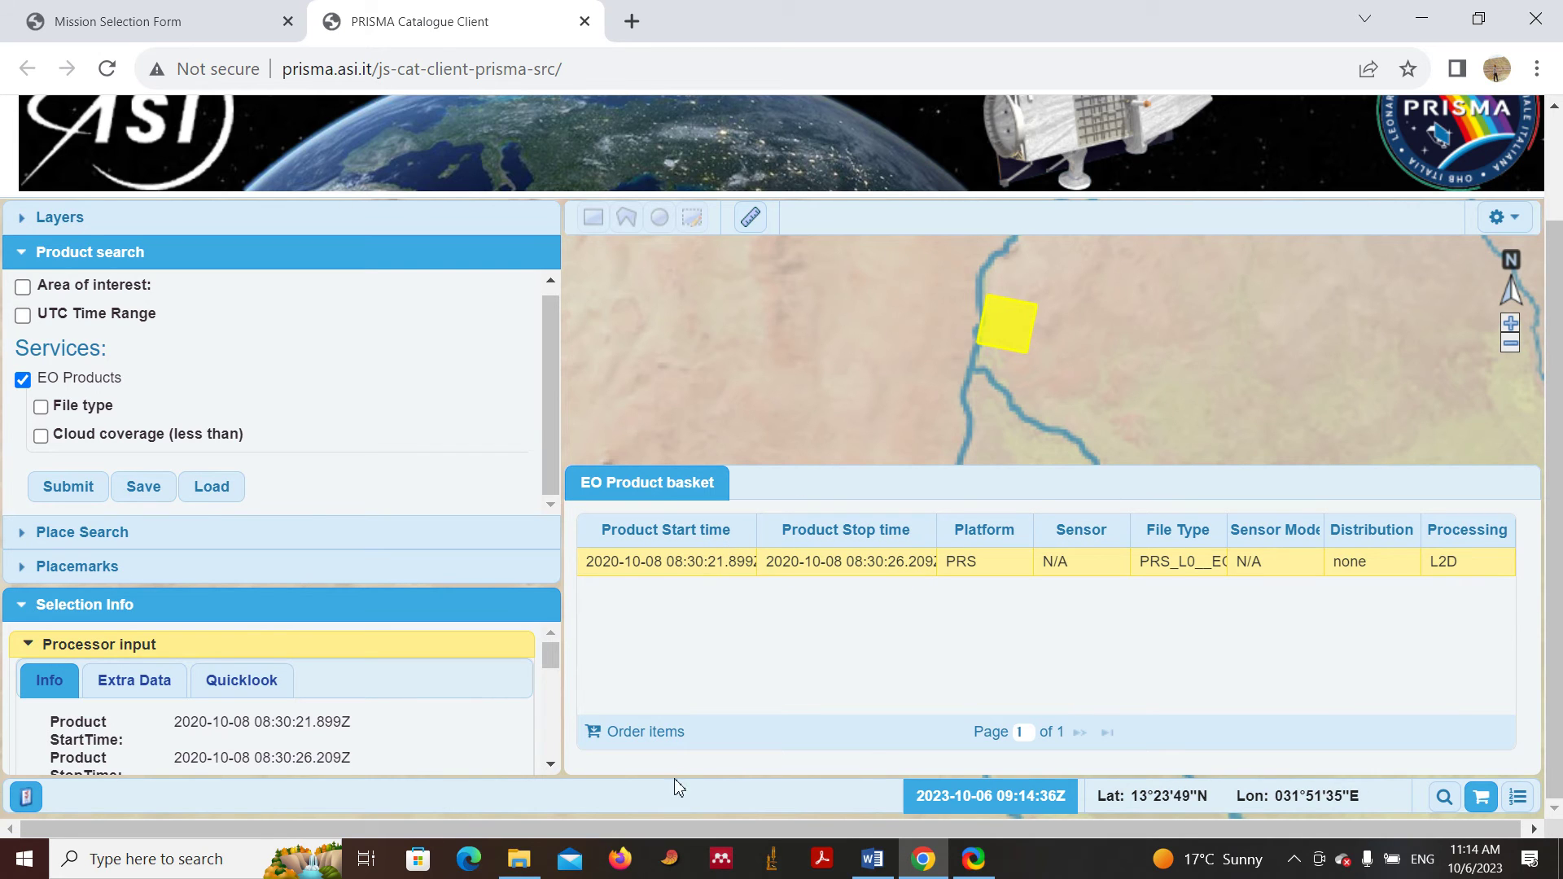
click(637, 733)
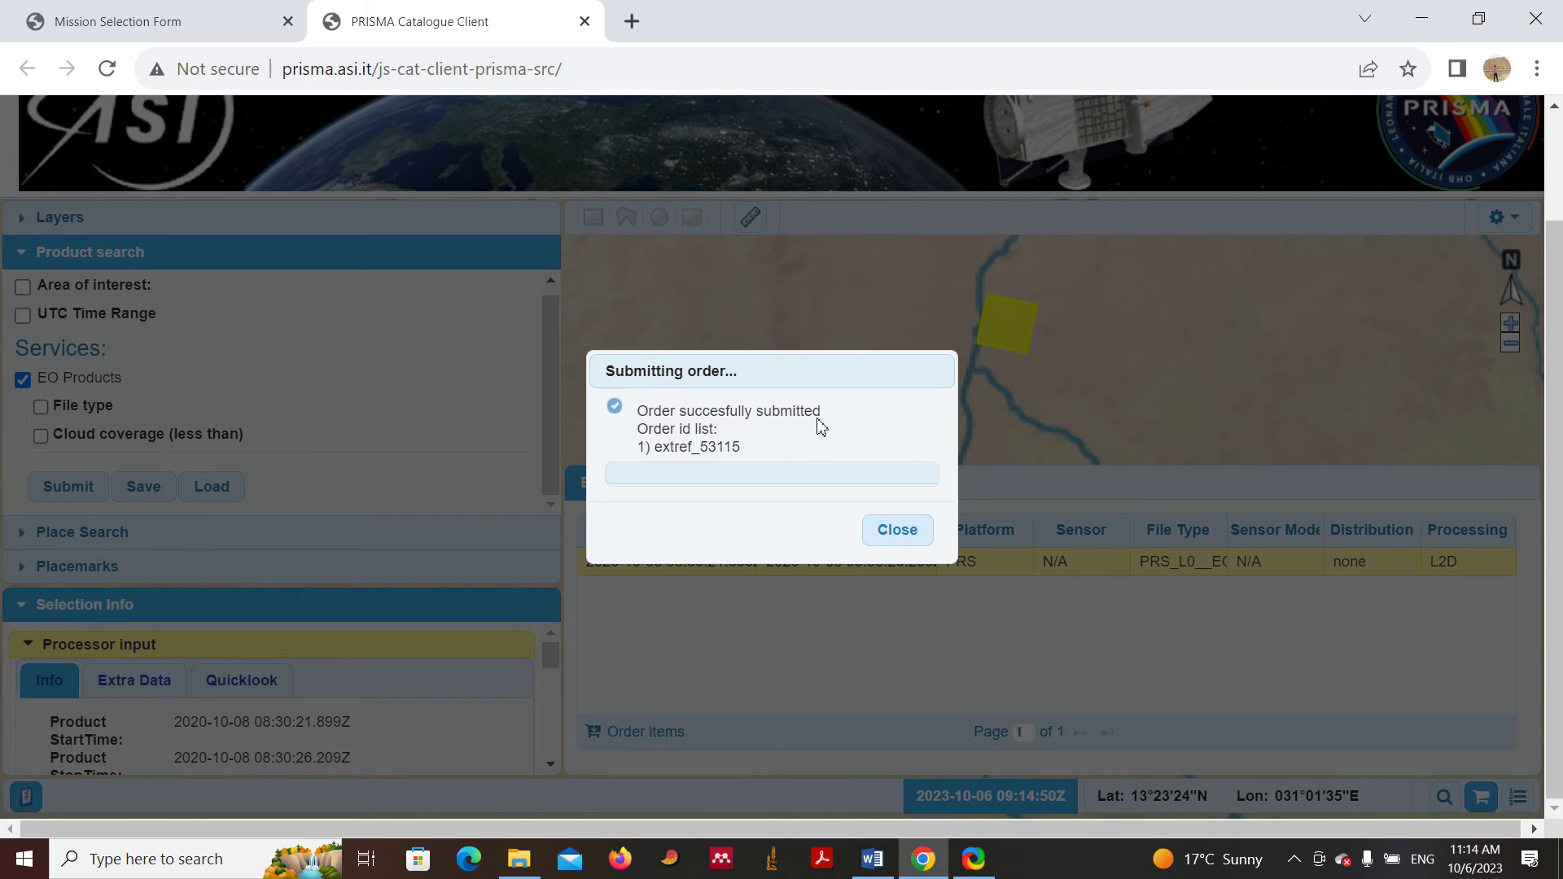
click(905, 538)
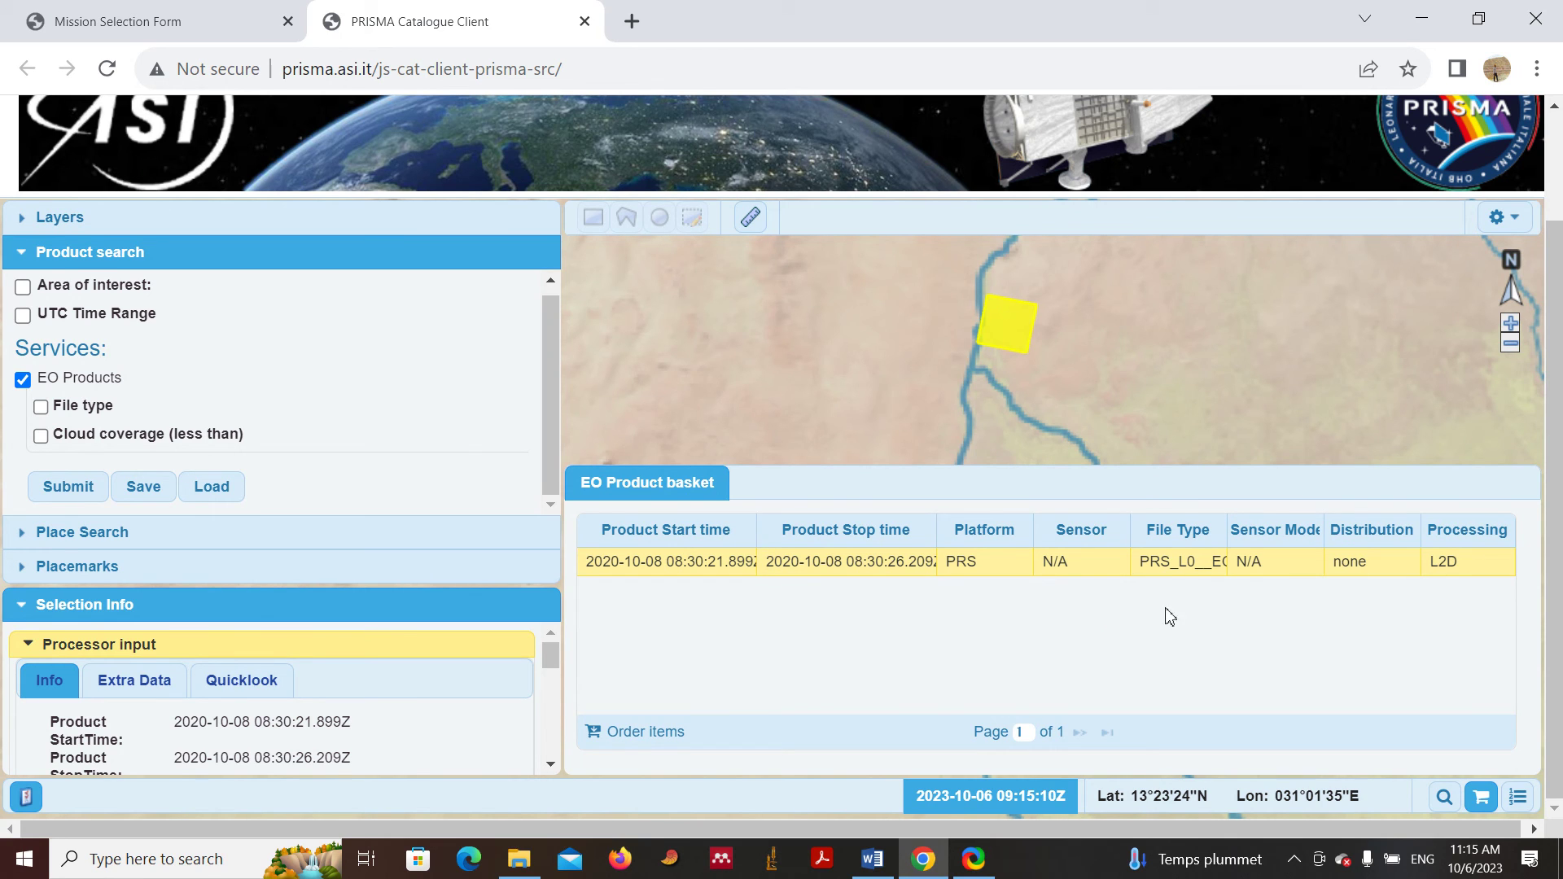
scroll(1181, 603, up, 2)
scroll(1372, 245, down, 2)
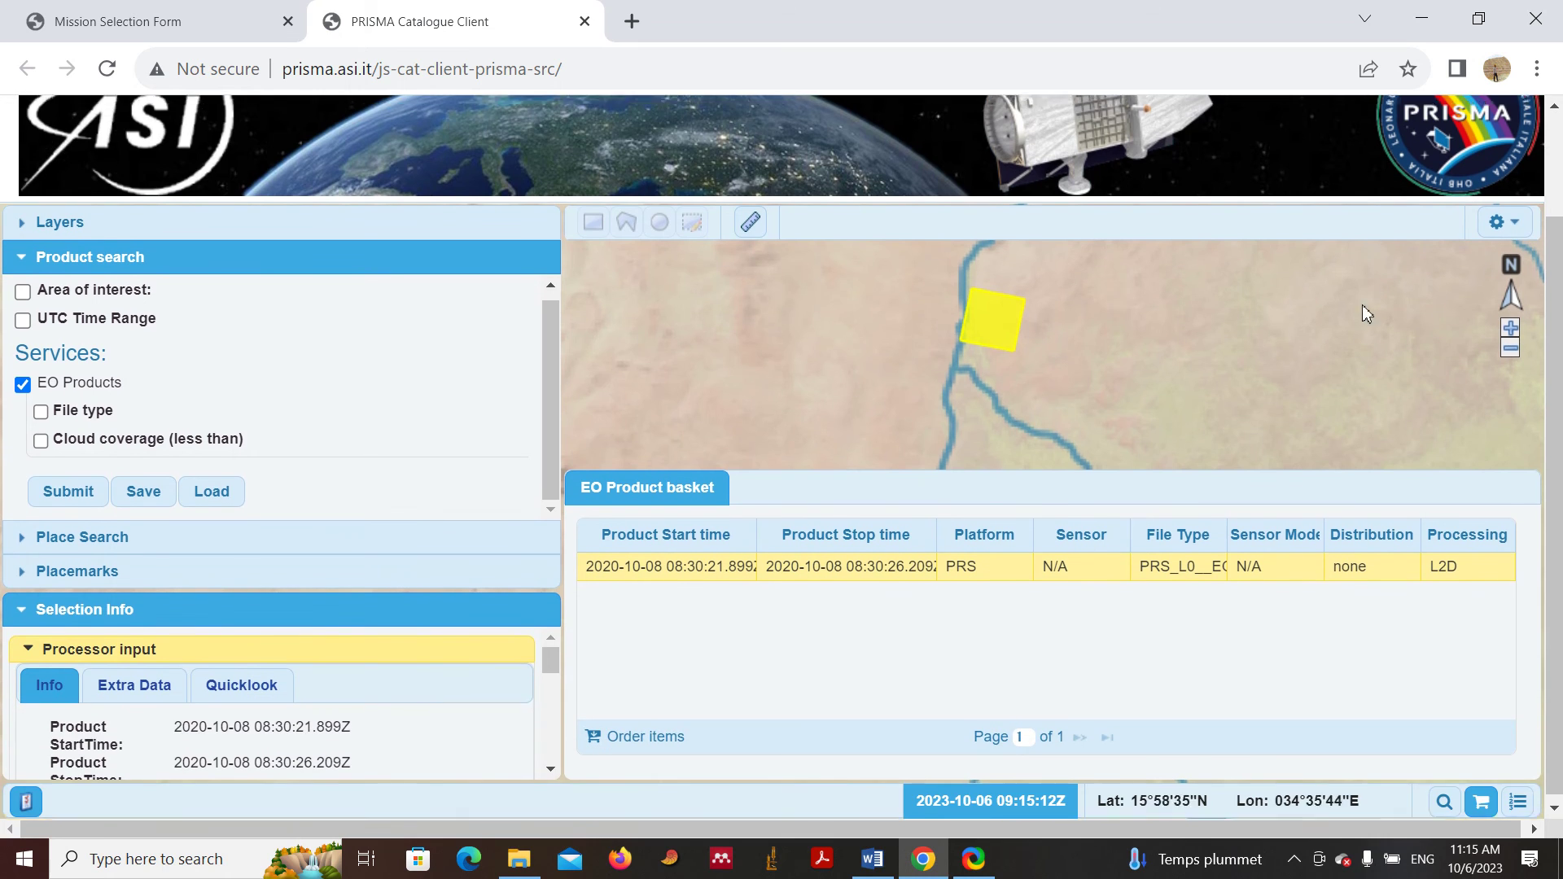